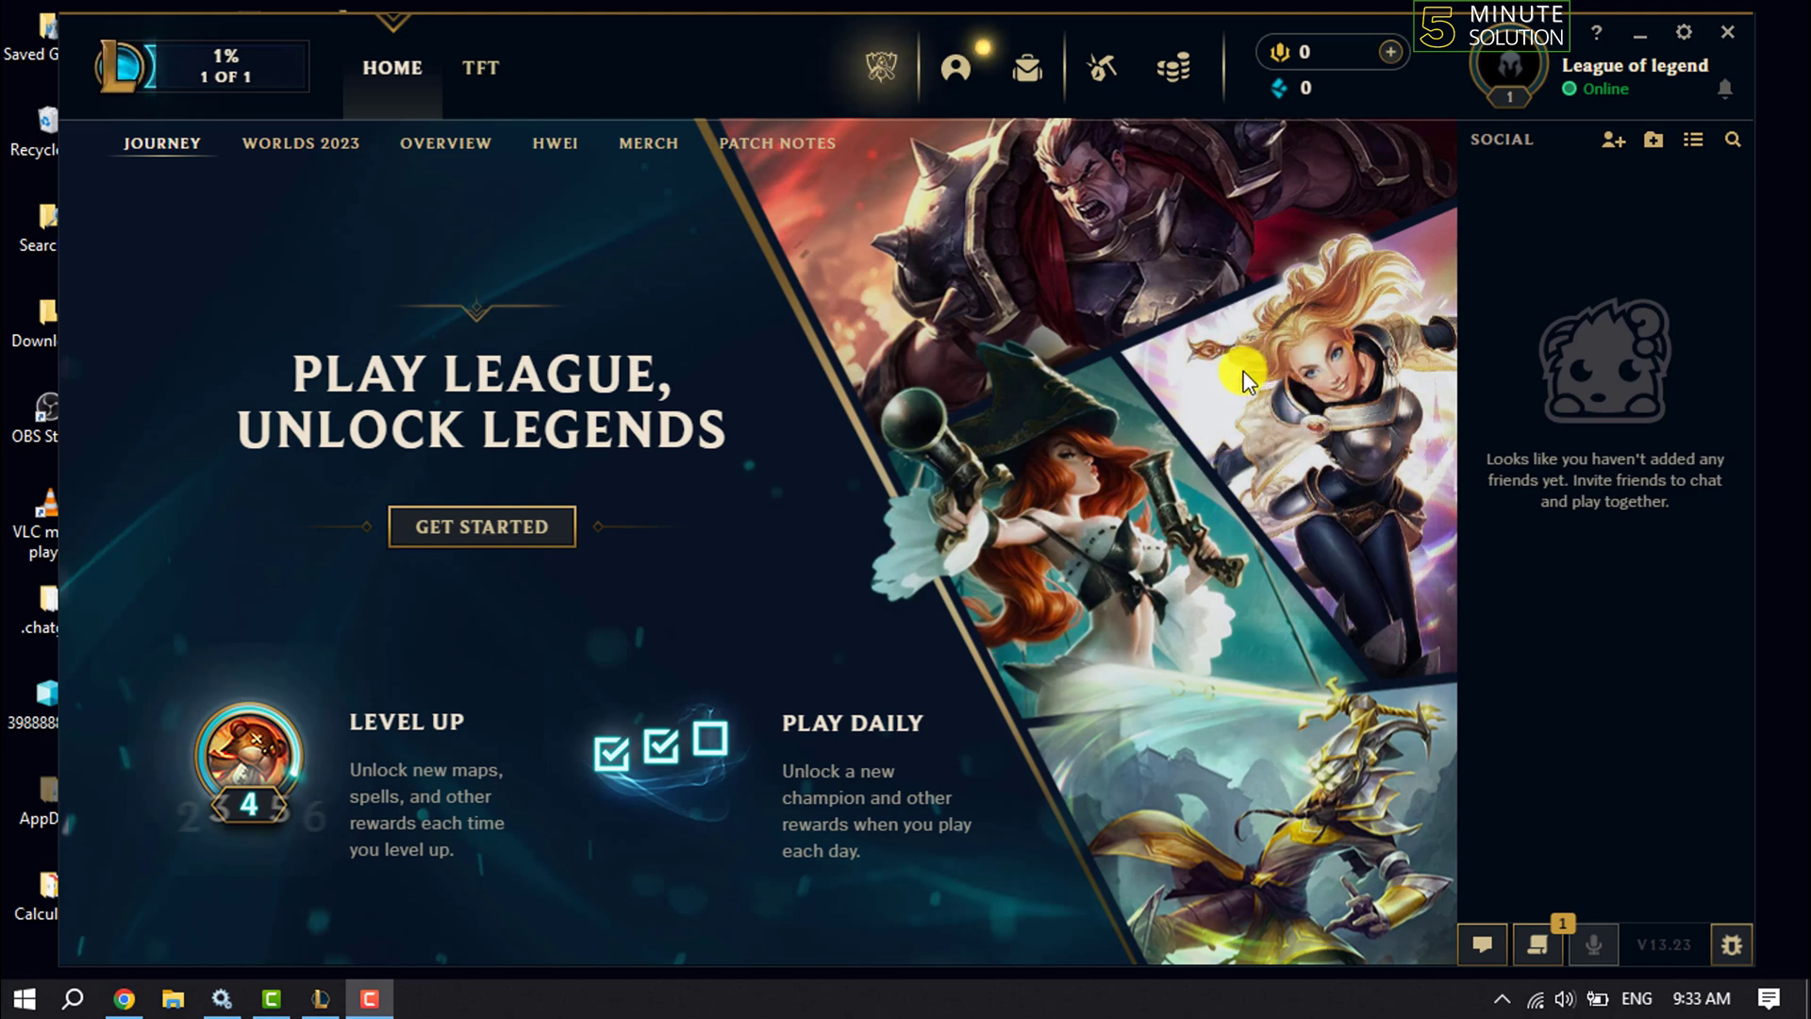
- Minimize the League of Legends client window to reveal the desktop
click(1649, 31)
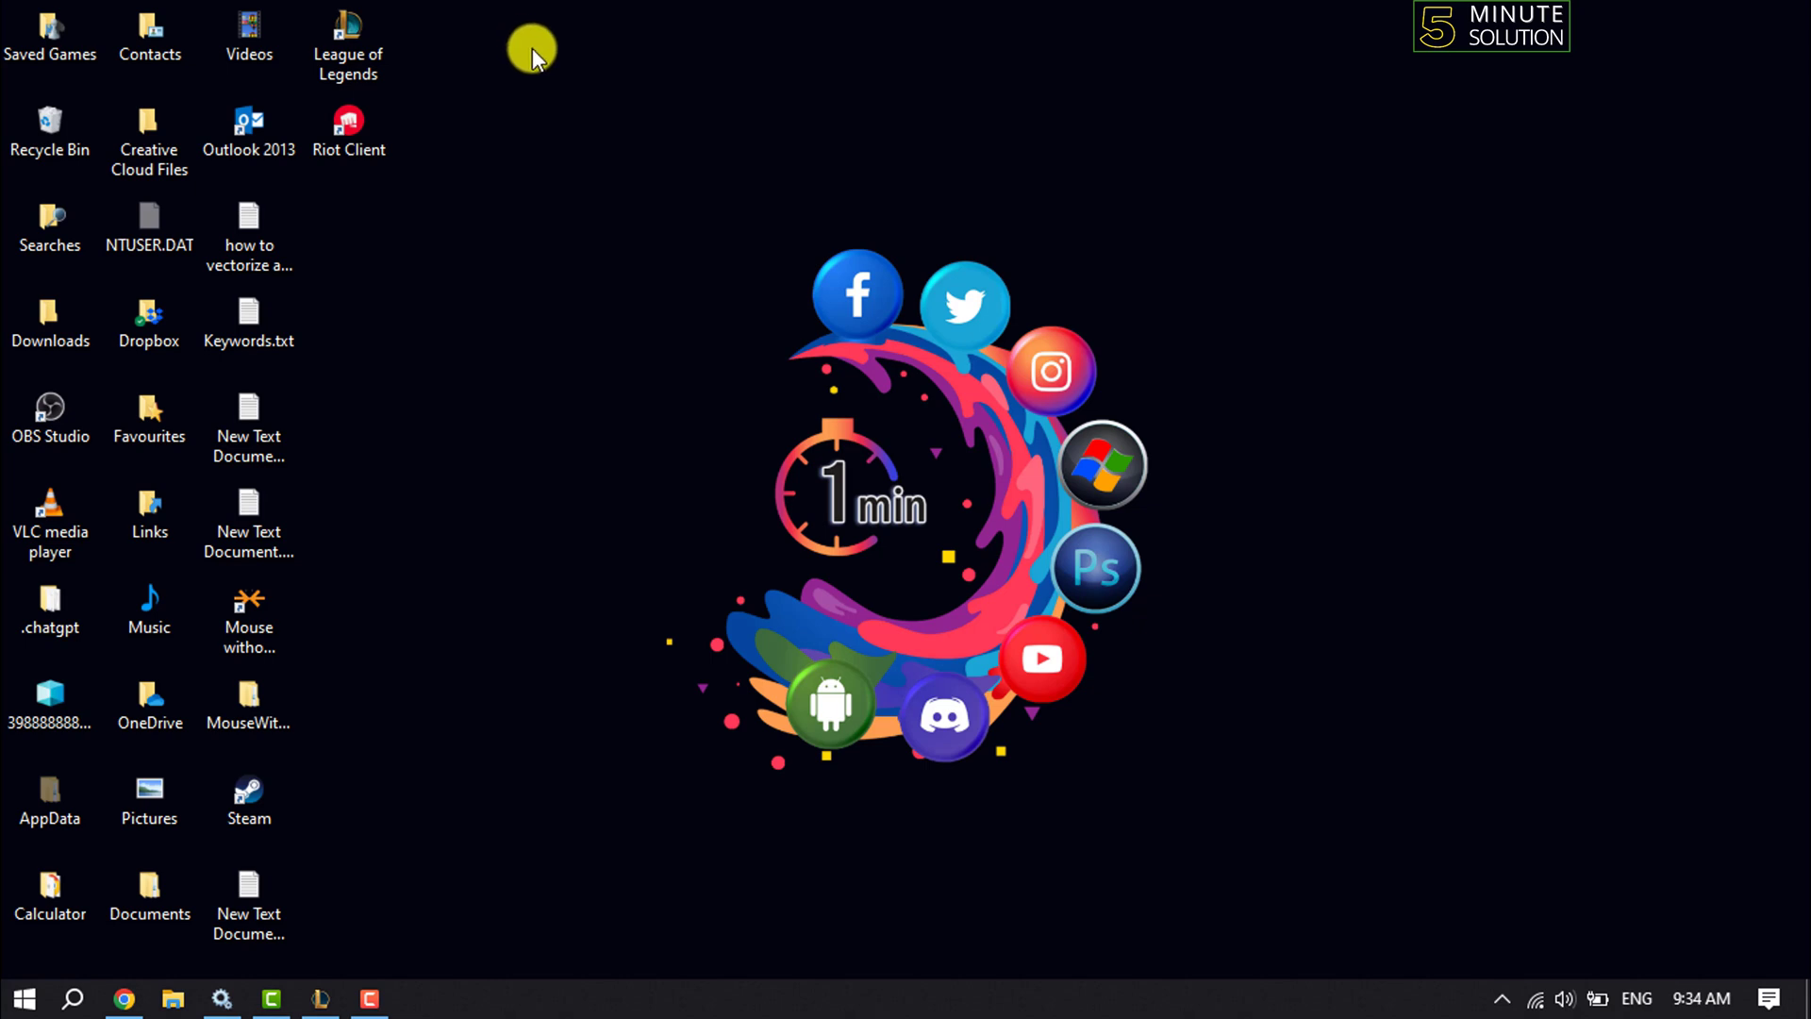
- End the League of Legends process from Task Manager, then close Task Manager
right_click(629, 992)
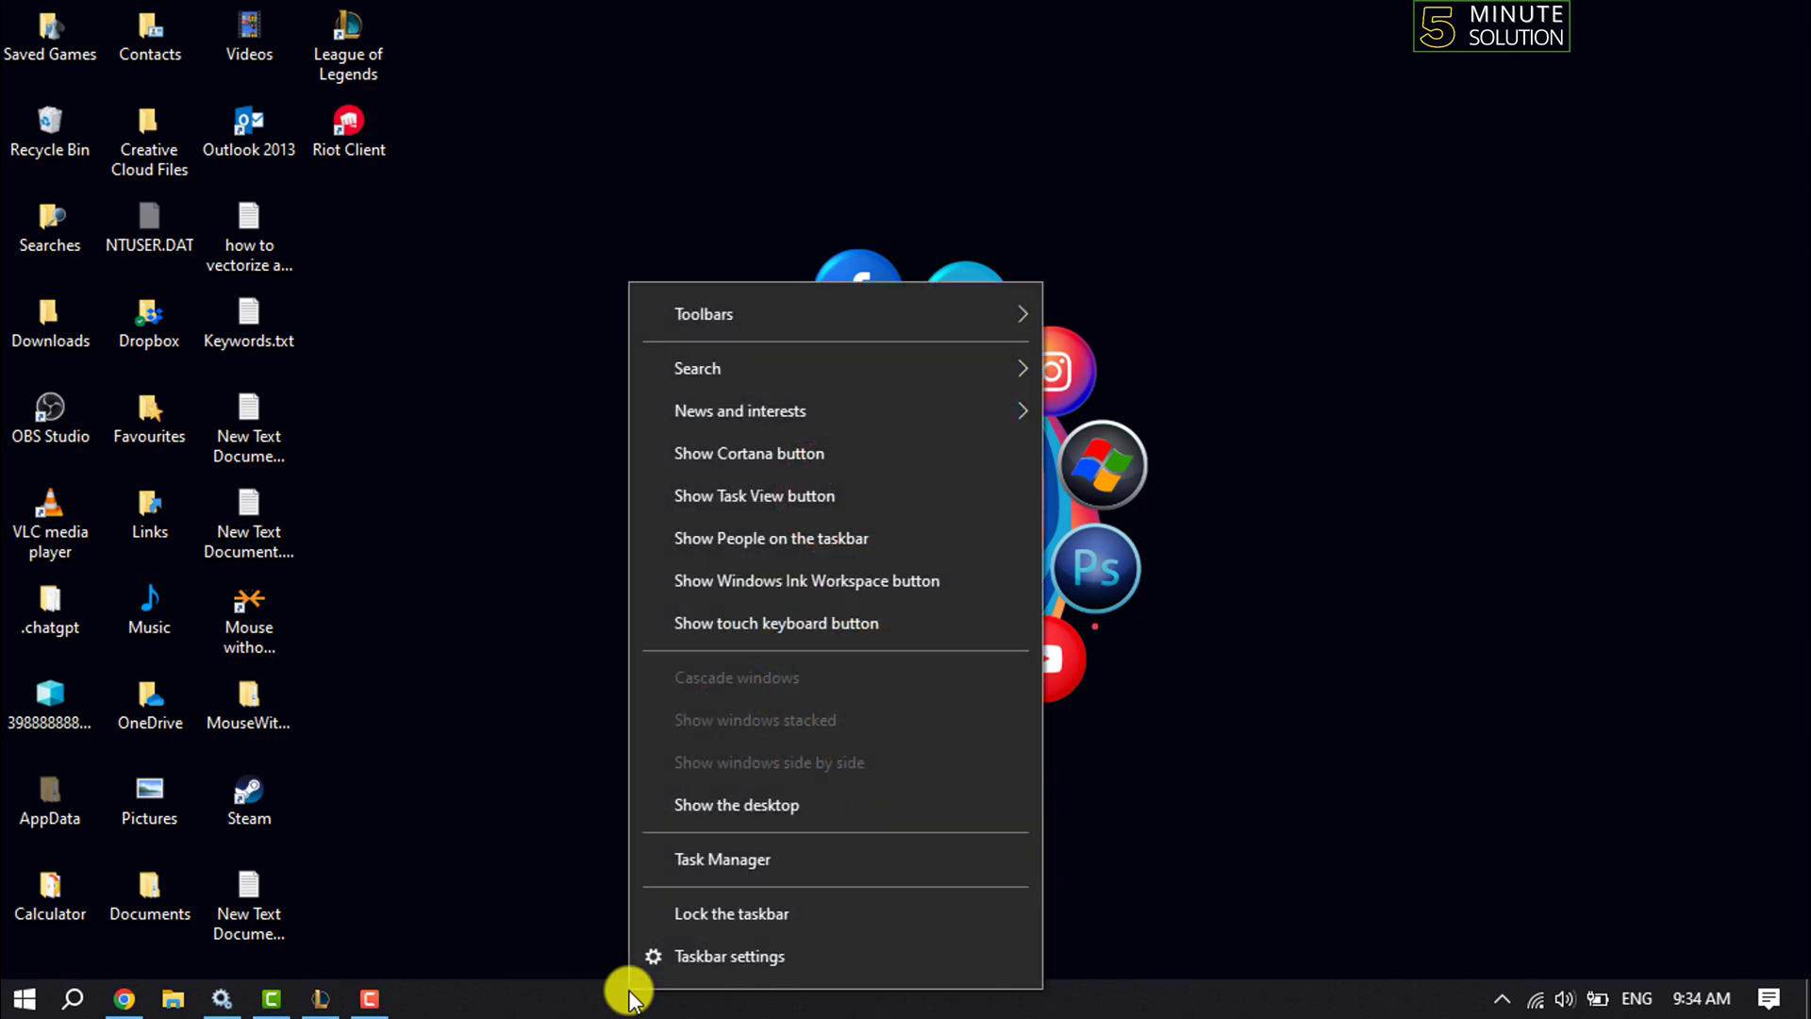
click(723, 862)
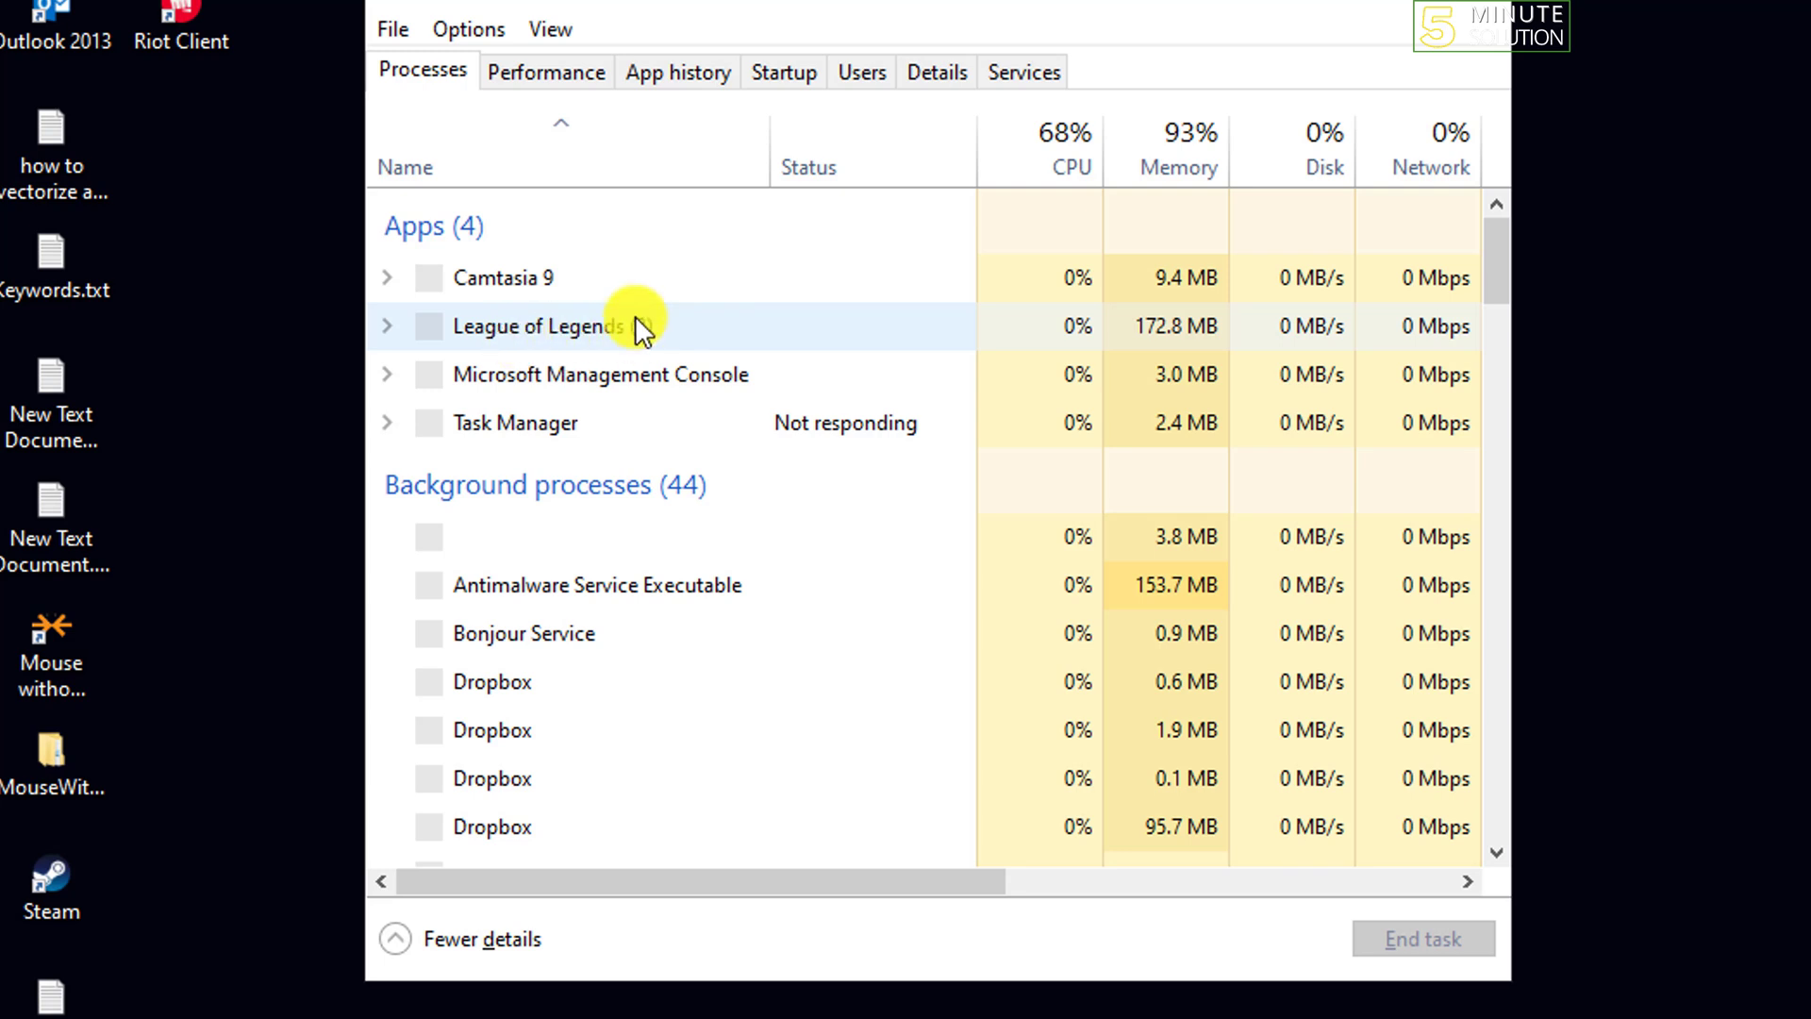
click(506, 329)
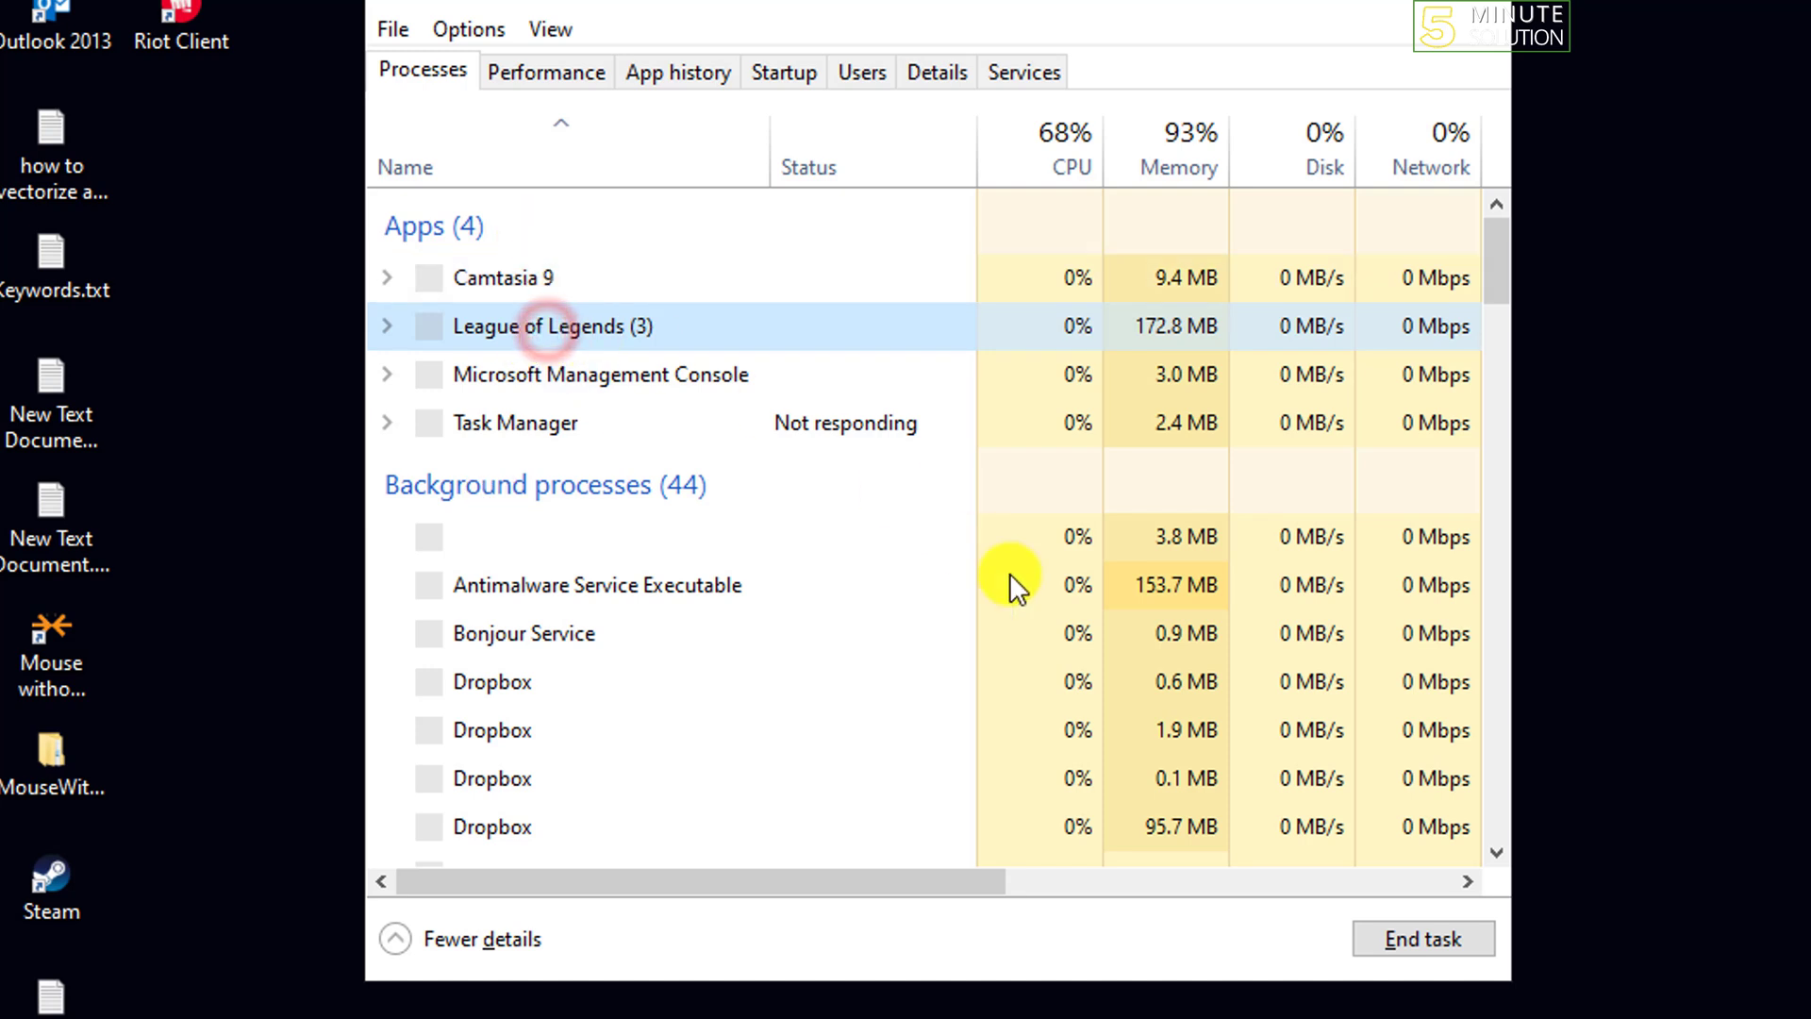
click(1393, 942)
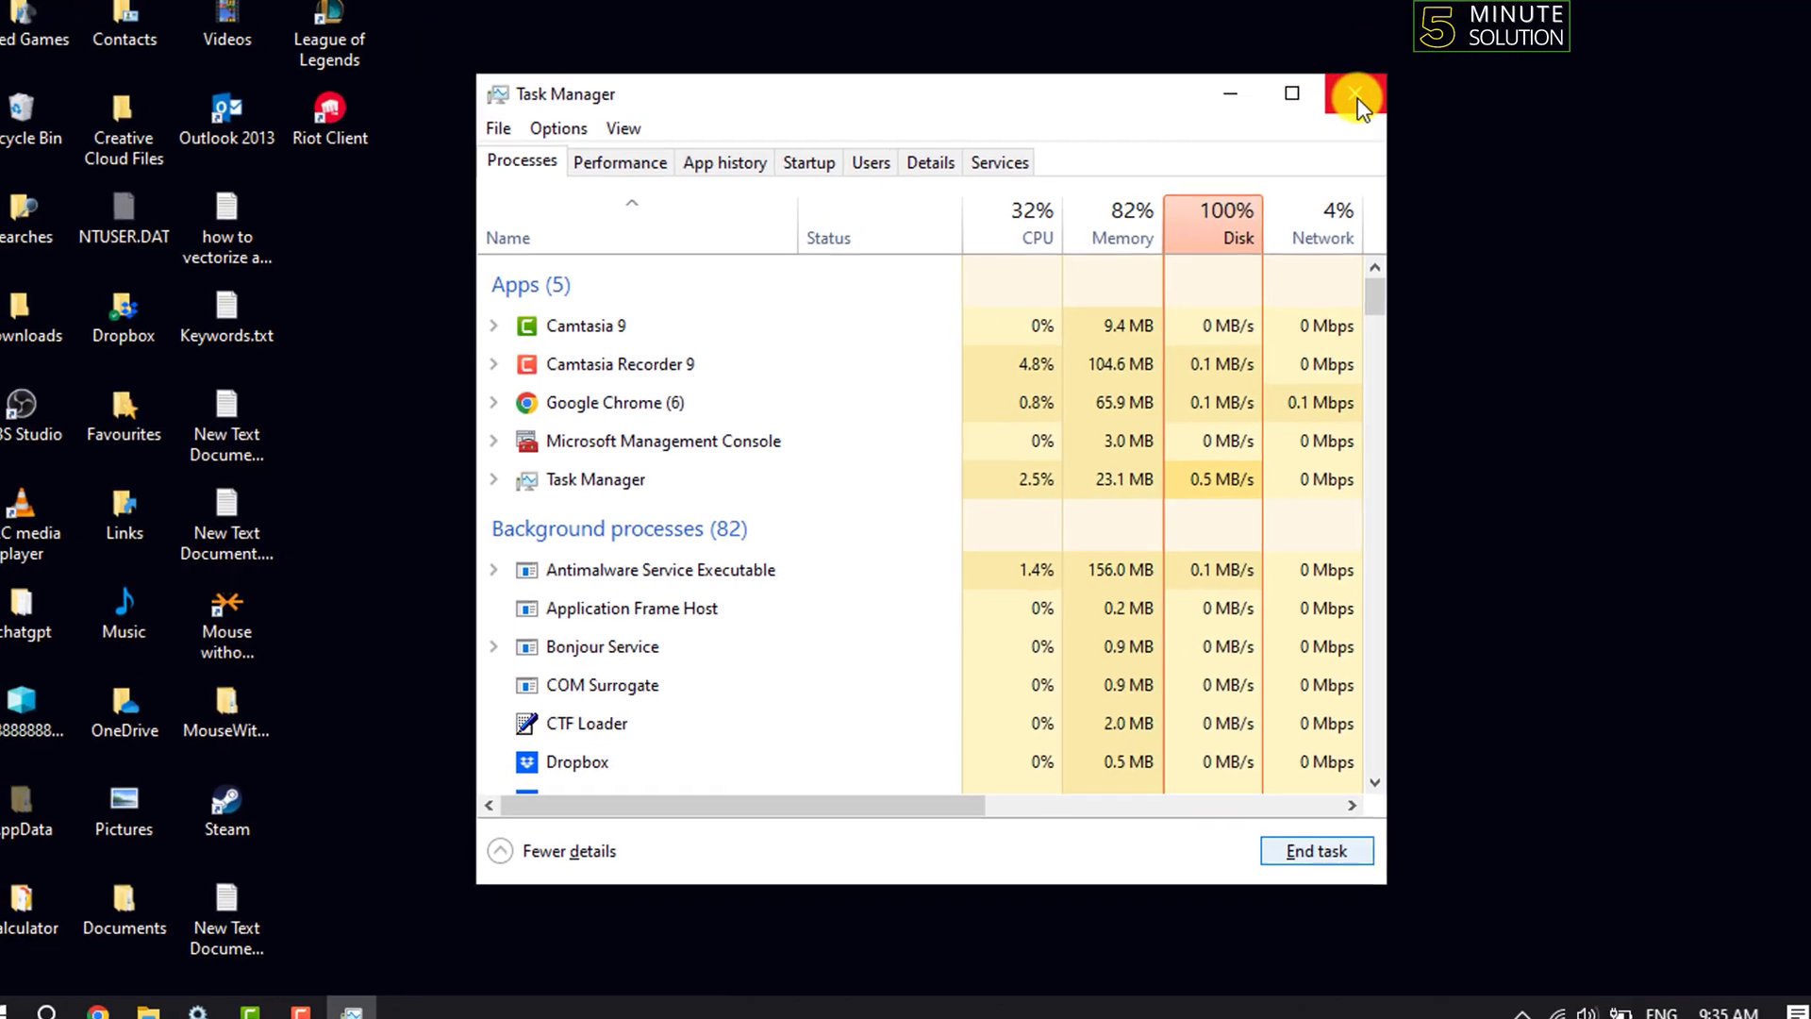
click(1345, 102)
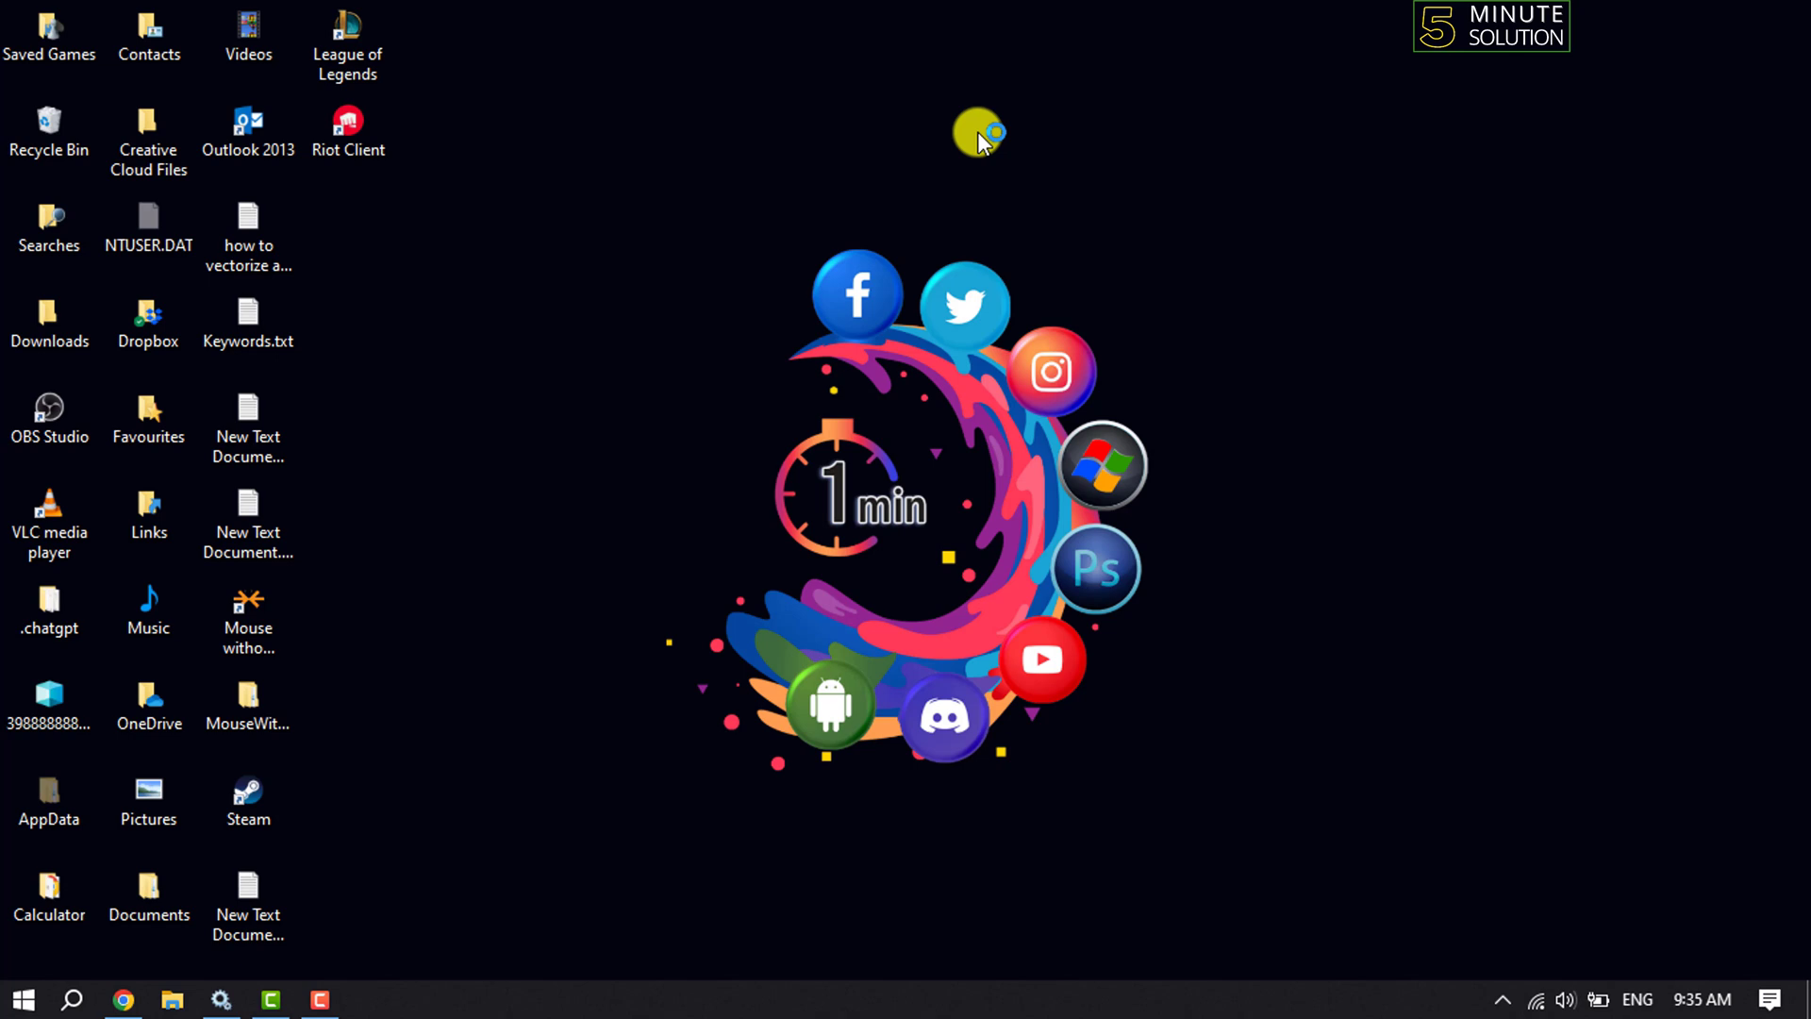
- Open Properties for the League of Legends desktop shortcut
double_click(379, 72)
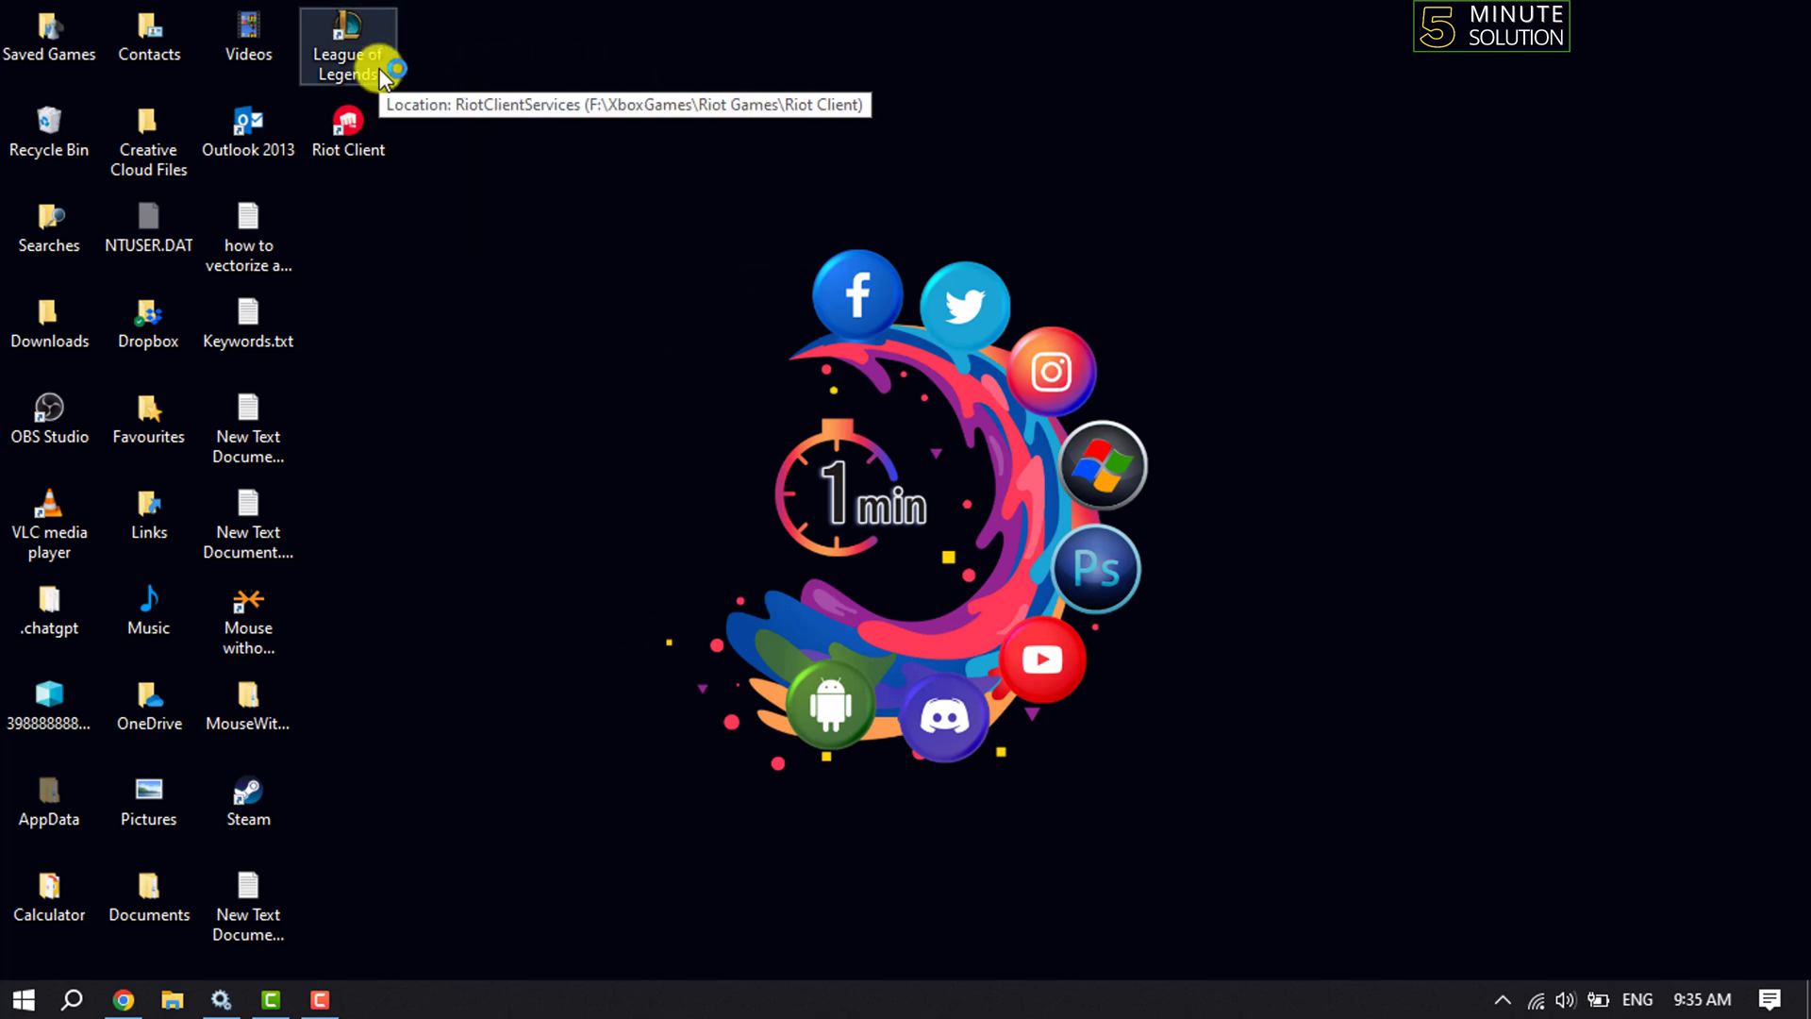
double_click(347, 54)
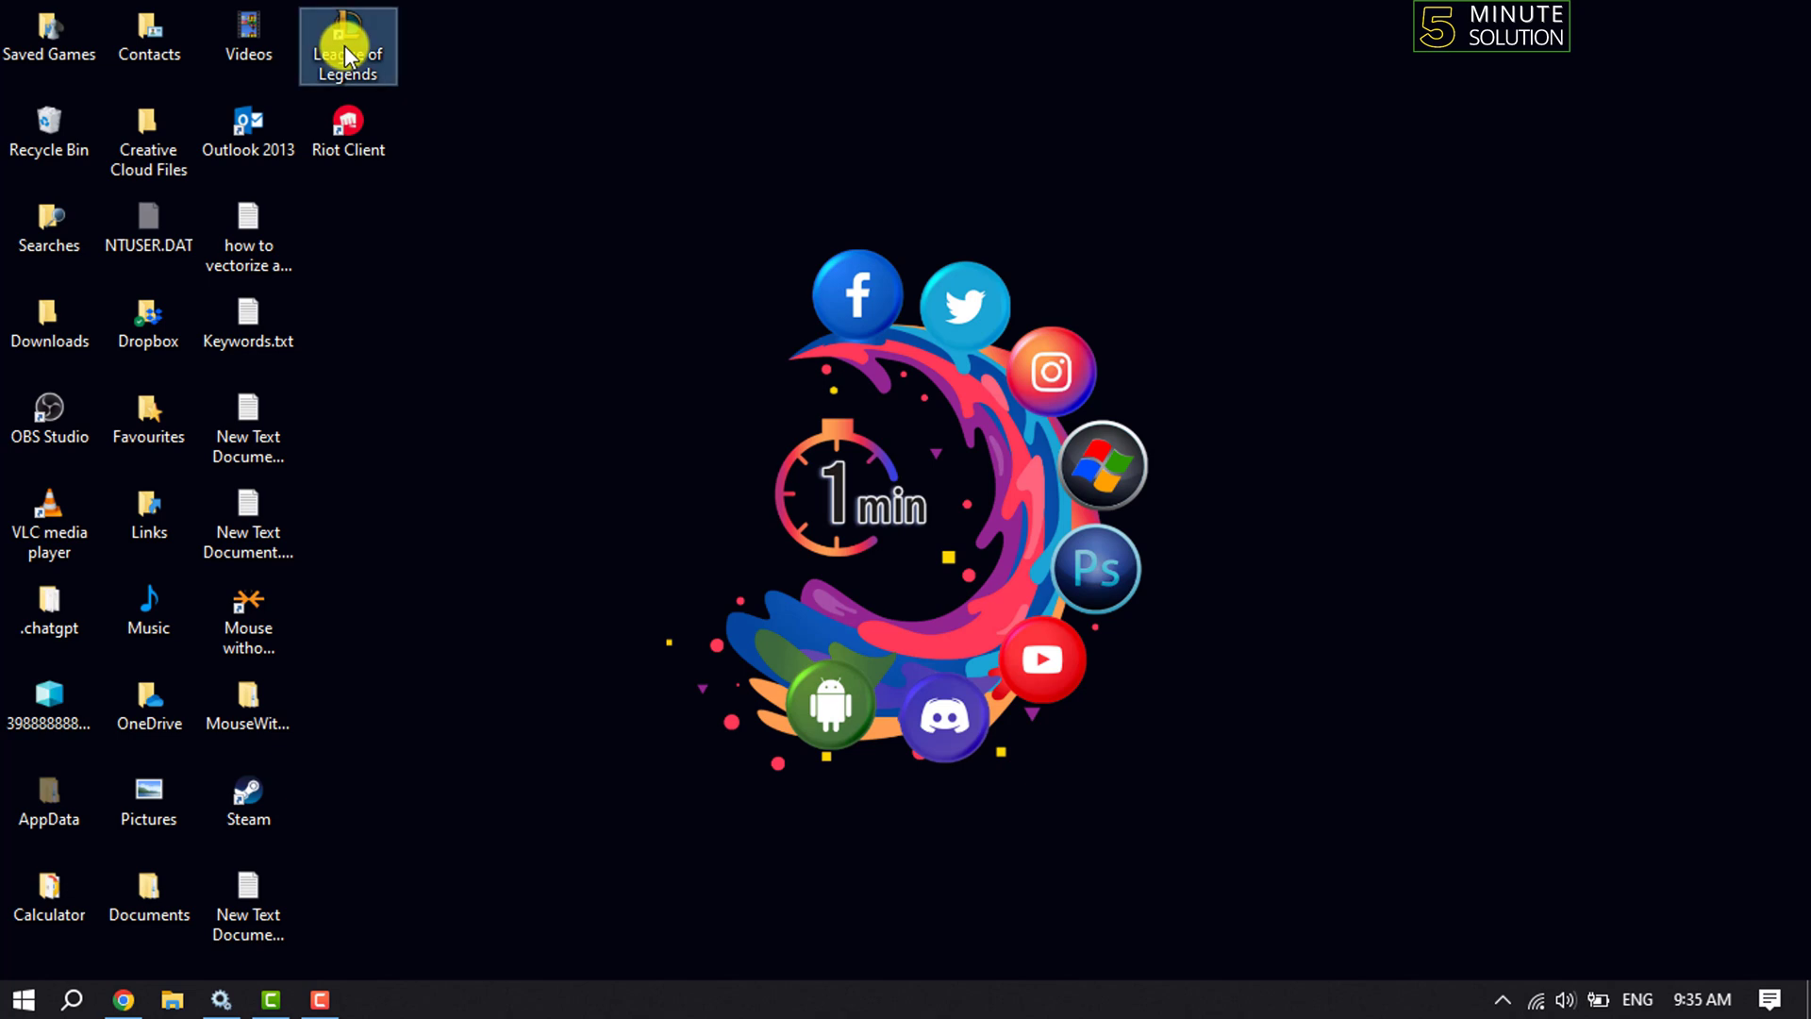
right_click(347, 55)
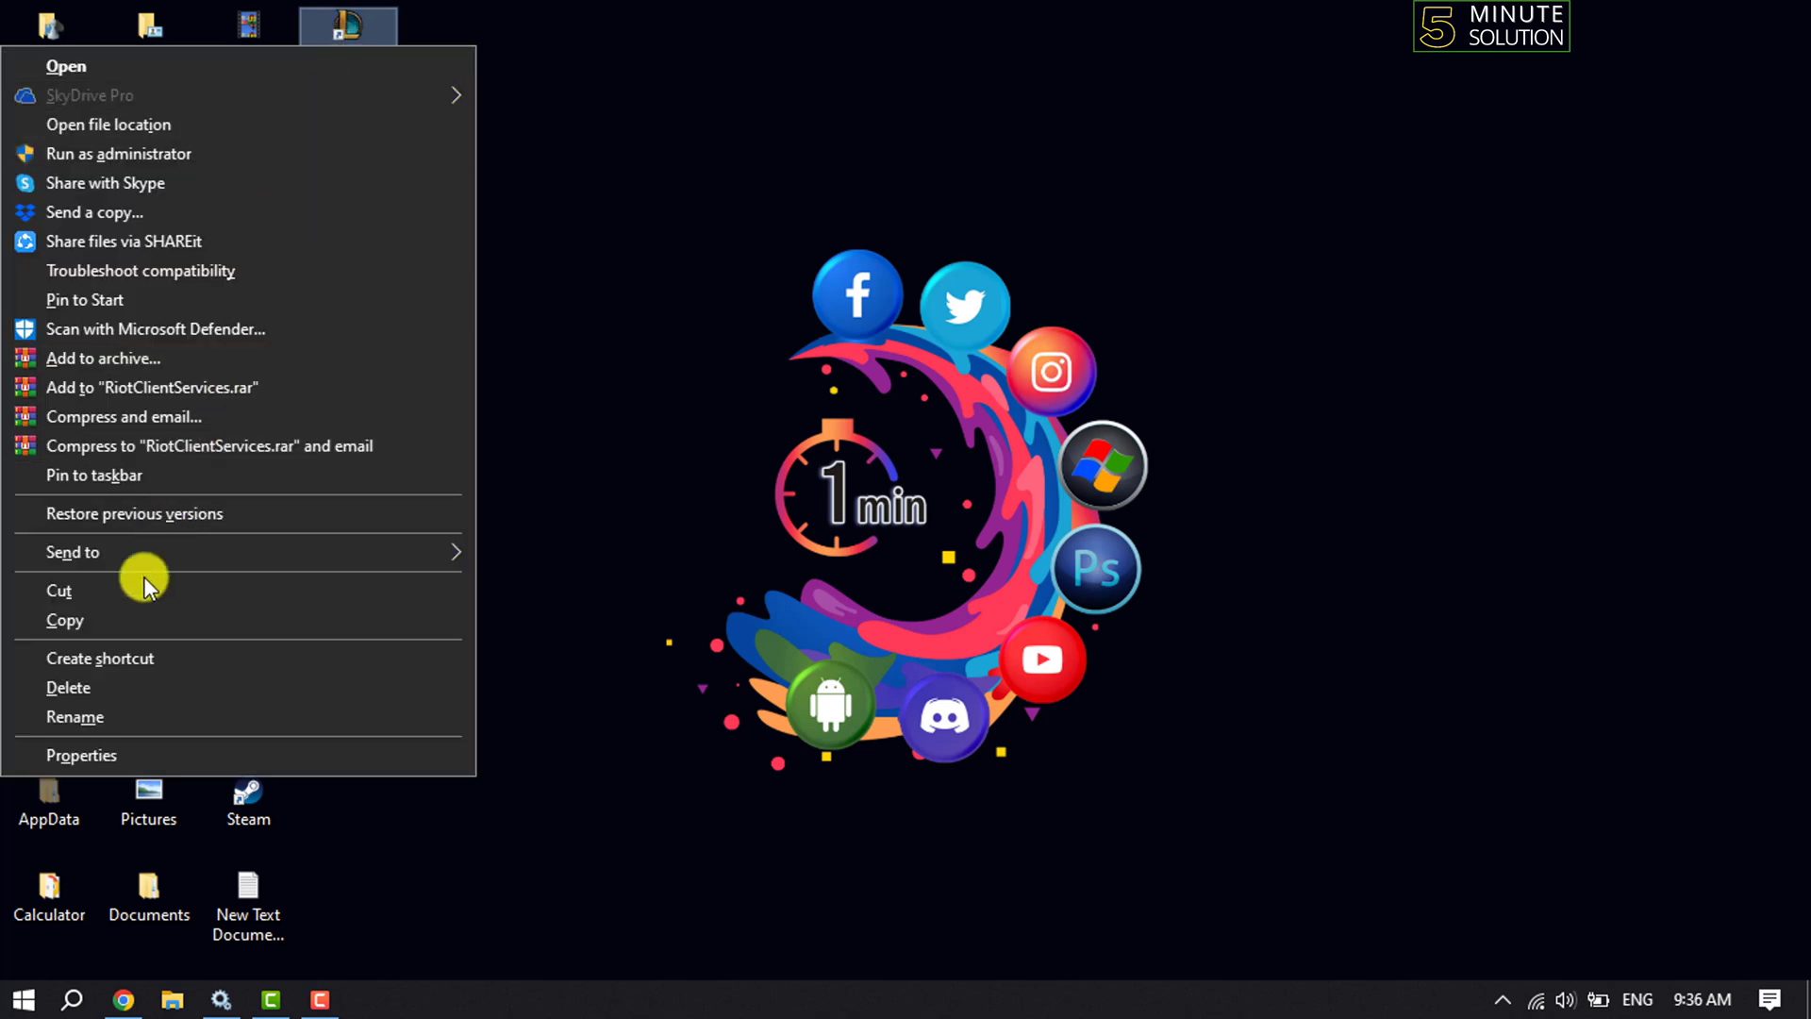
click(108, 757)
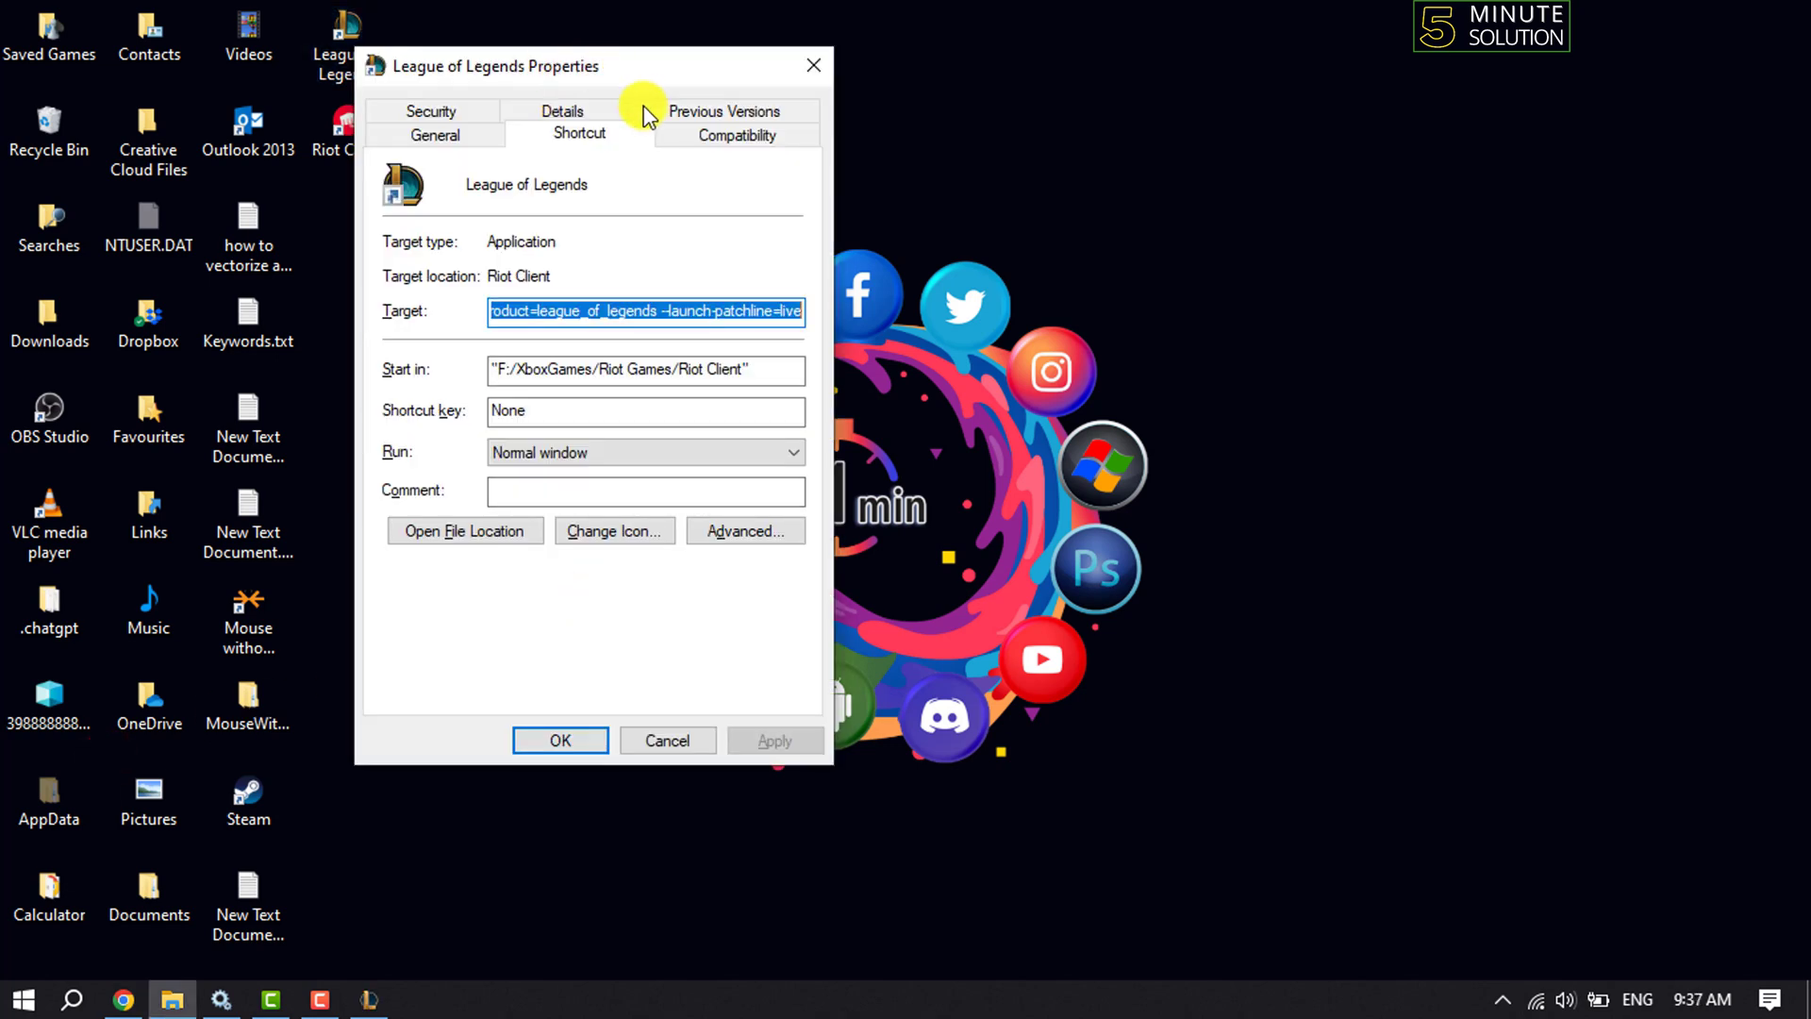
- Enable 'Run this program as an administrator' on the shortcut's Compatibility settings
click(755, 135)
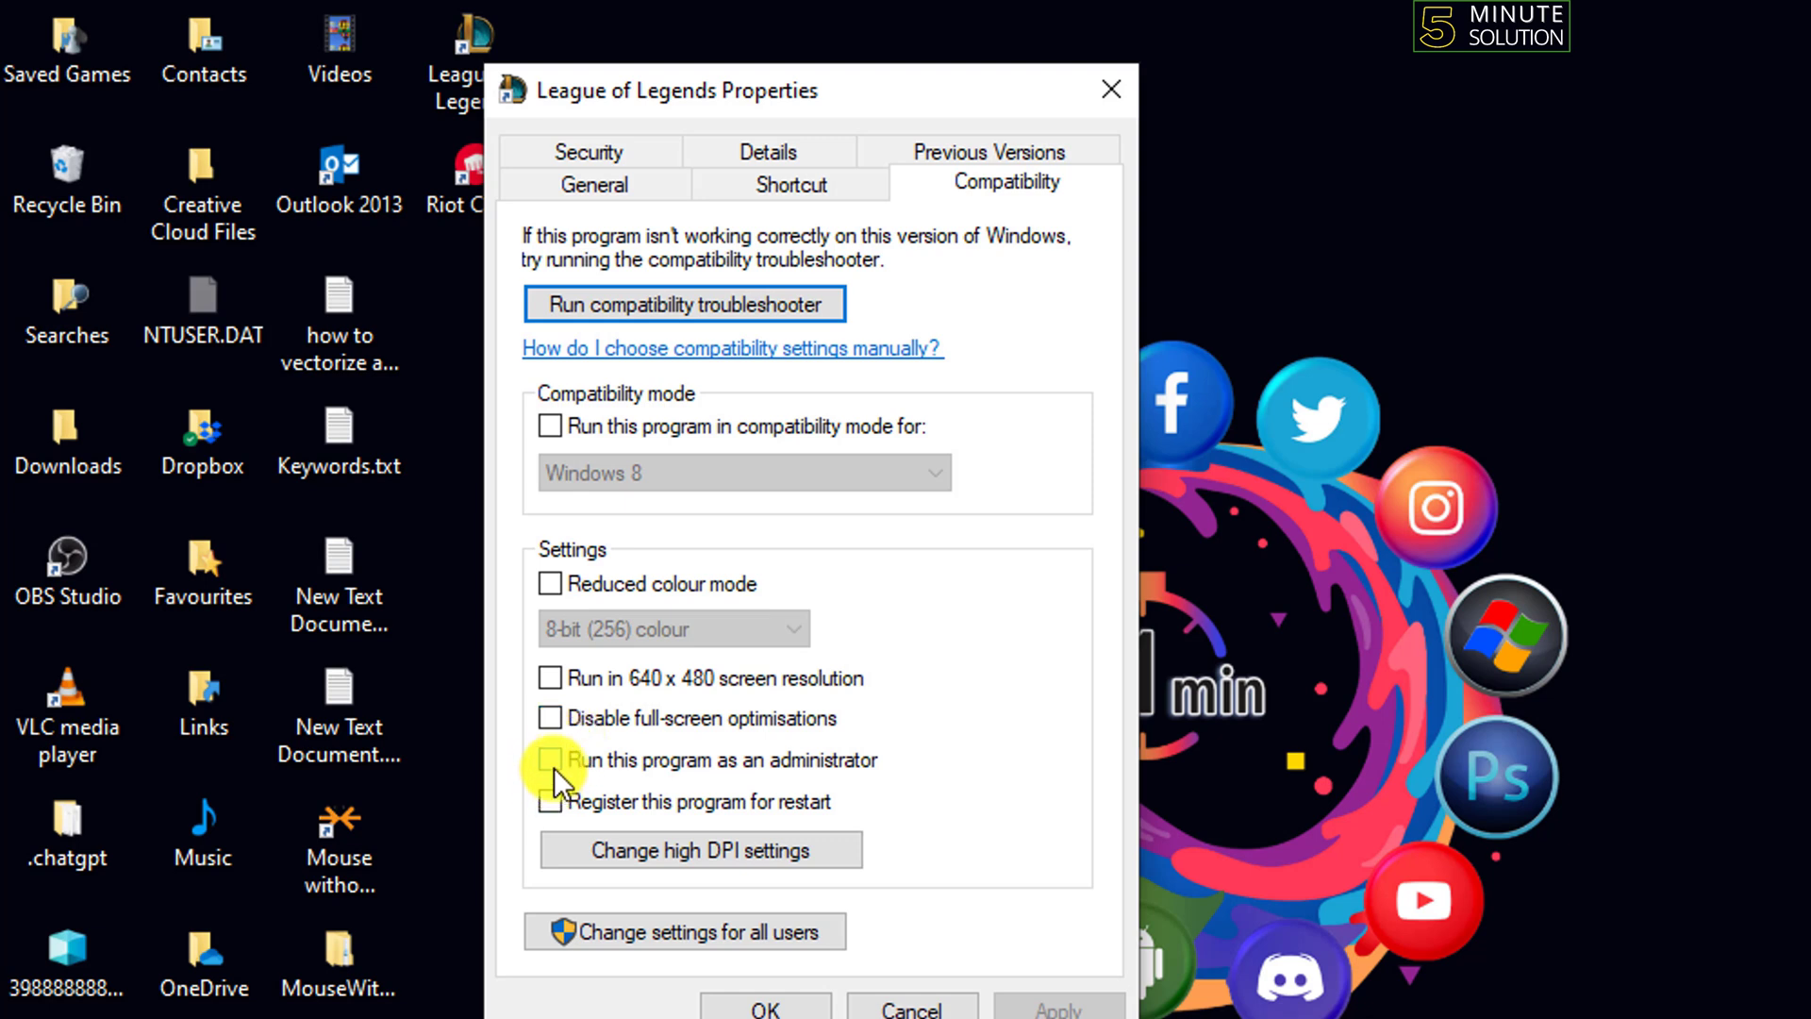
click(552, 760)
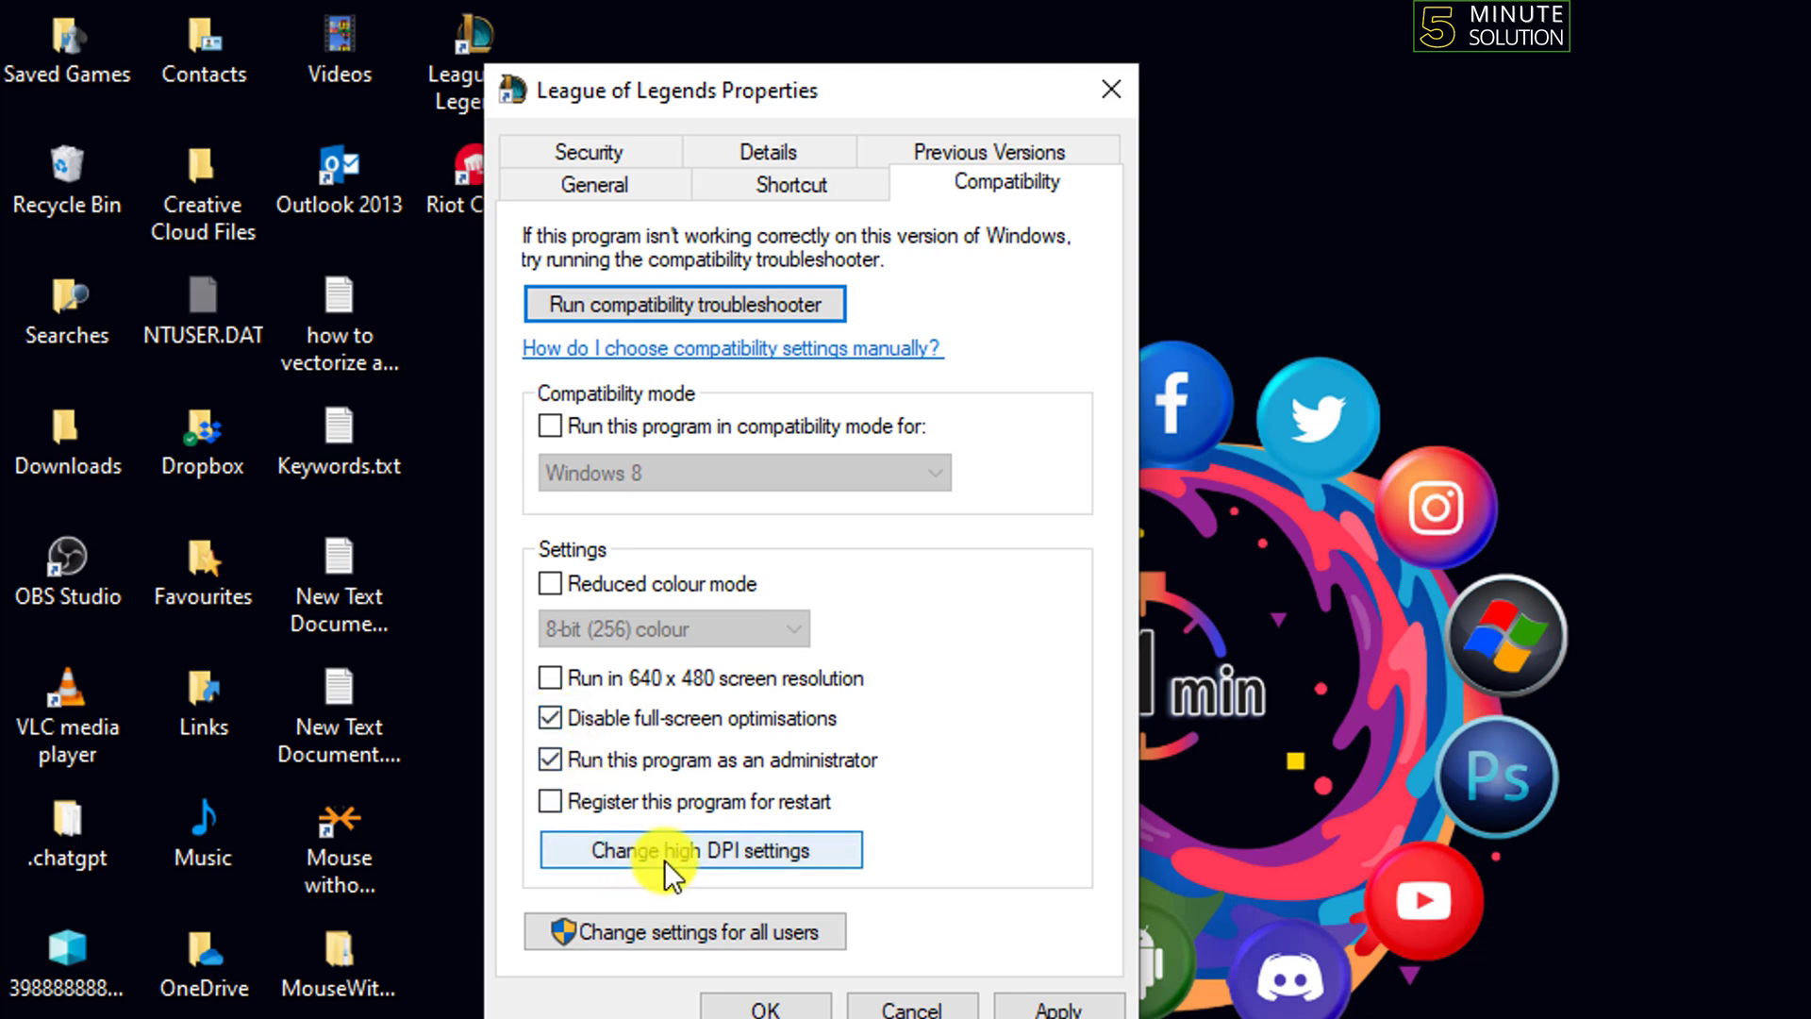
- Enable 'Override high DPI scaling behaviour', then apply and close the Properties
click(699, 849)
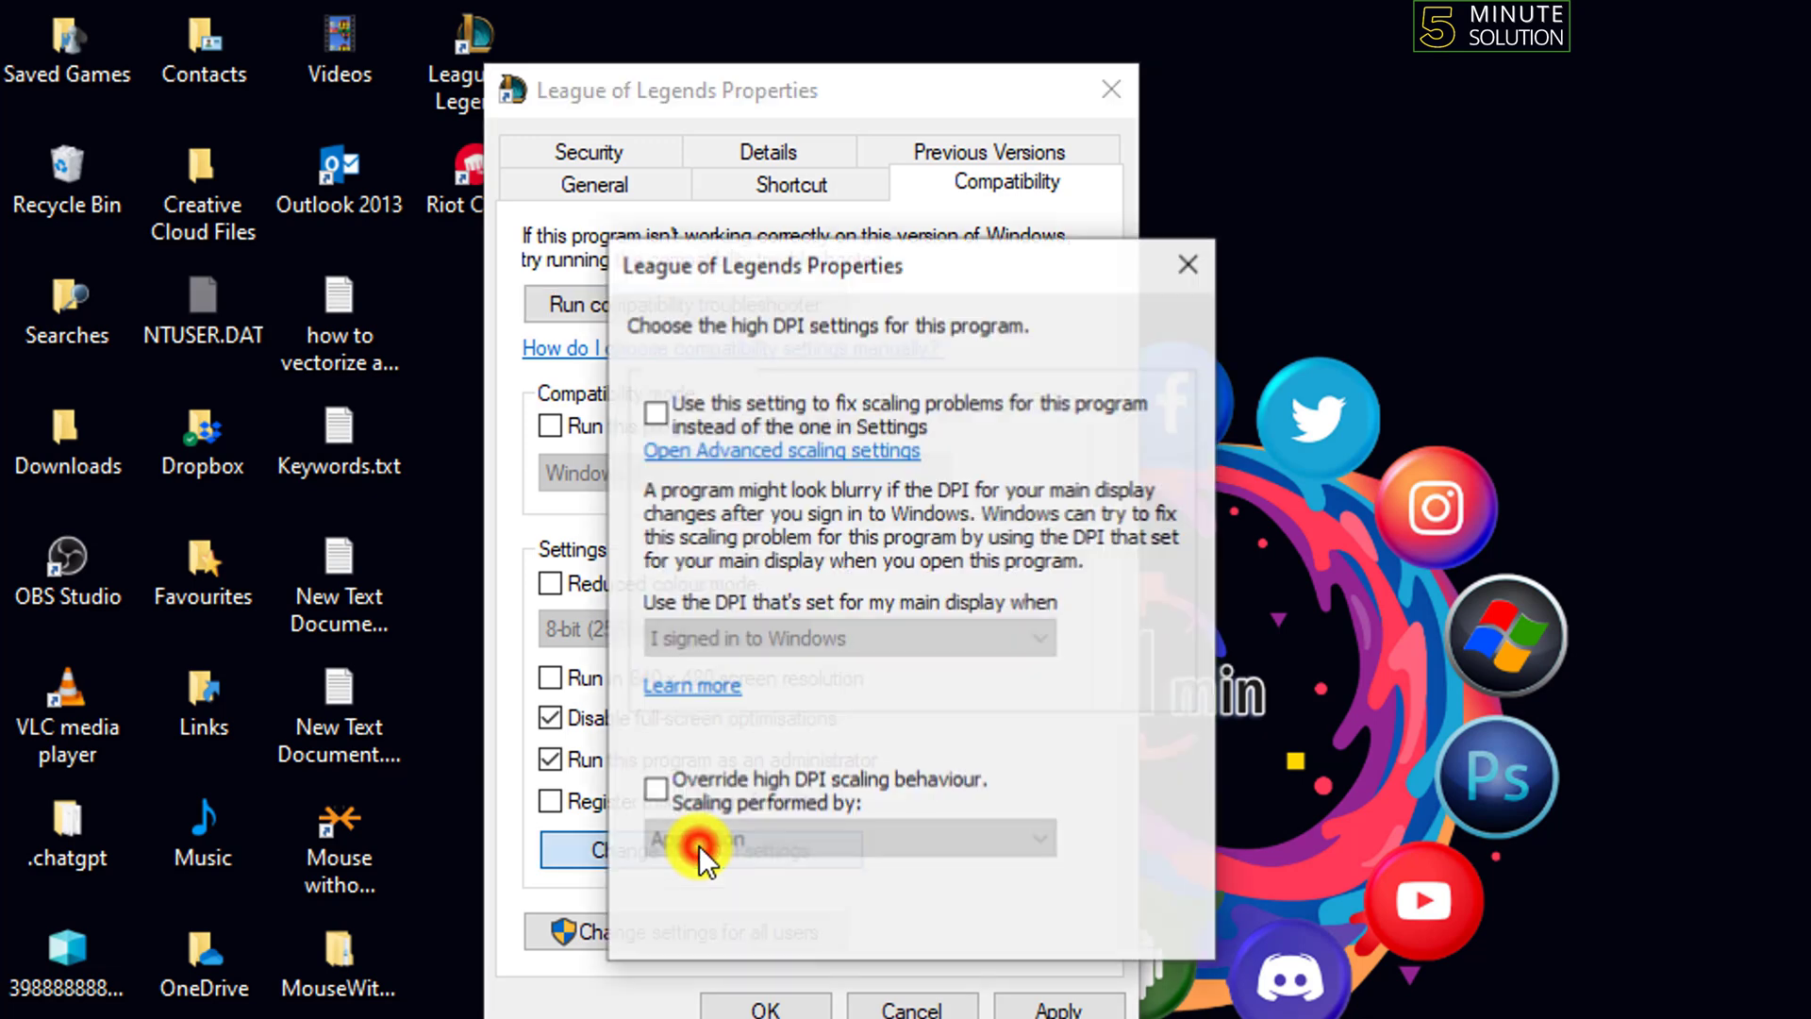
click(656, 790)
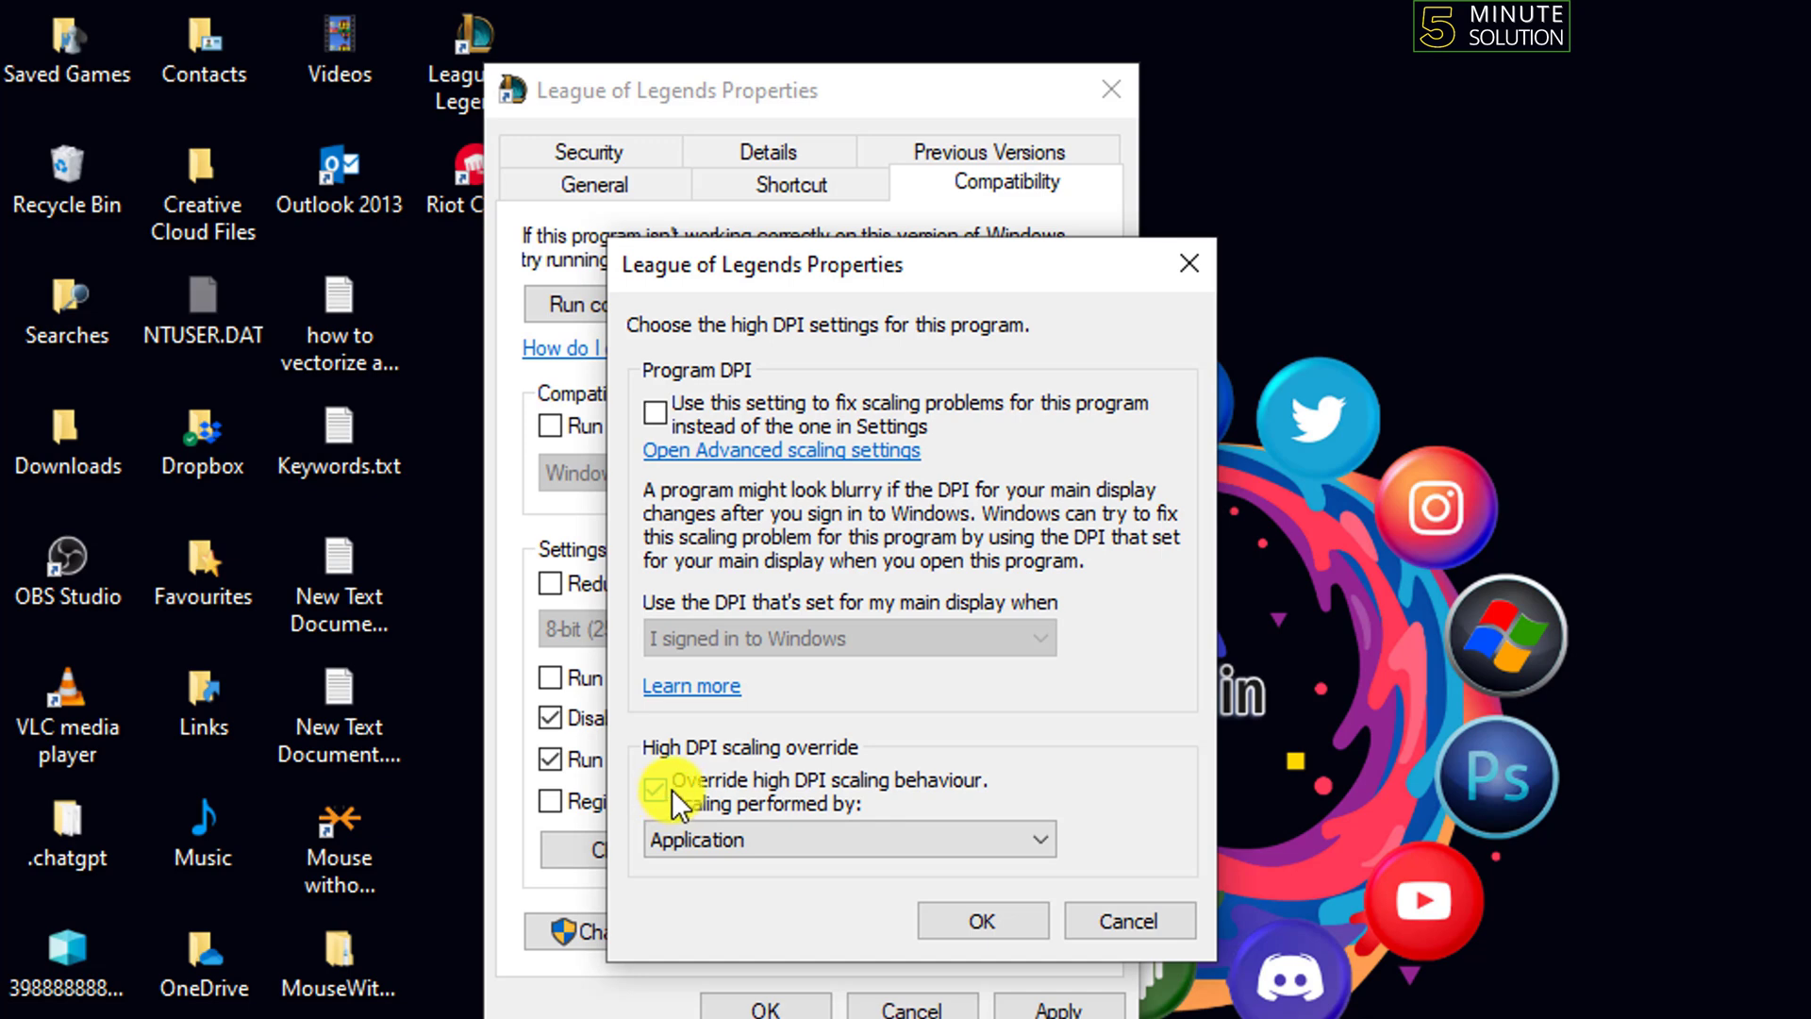
click(1000, 918)
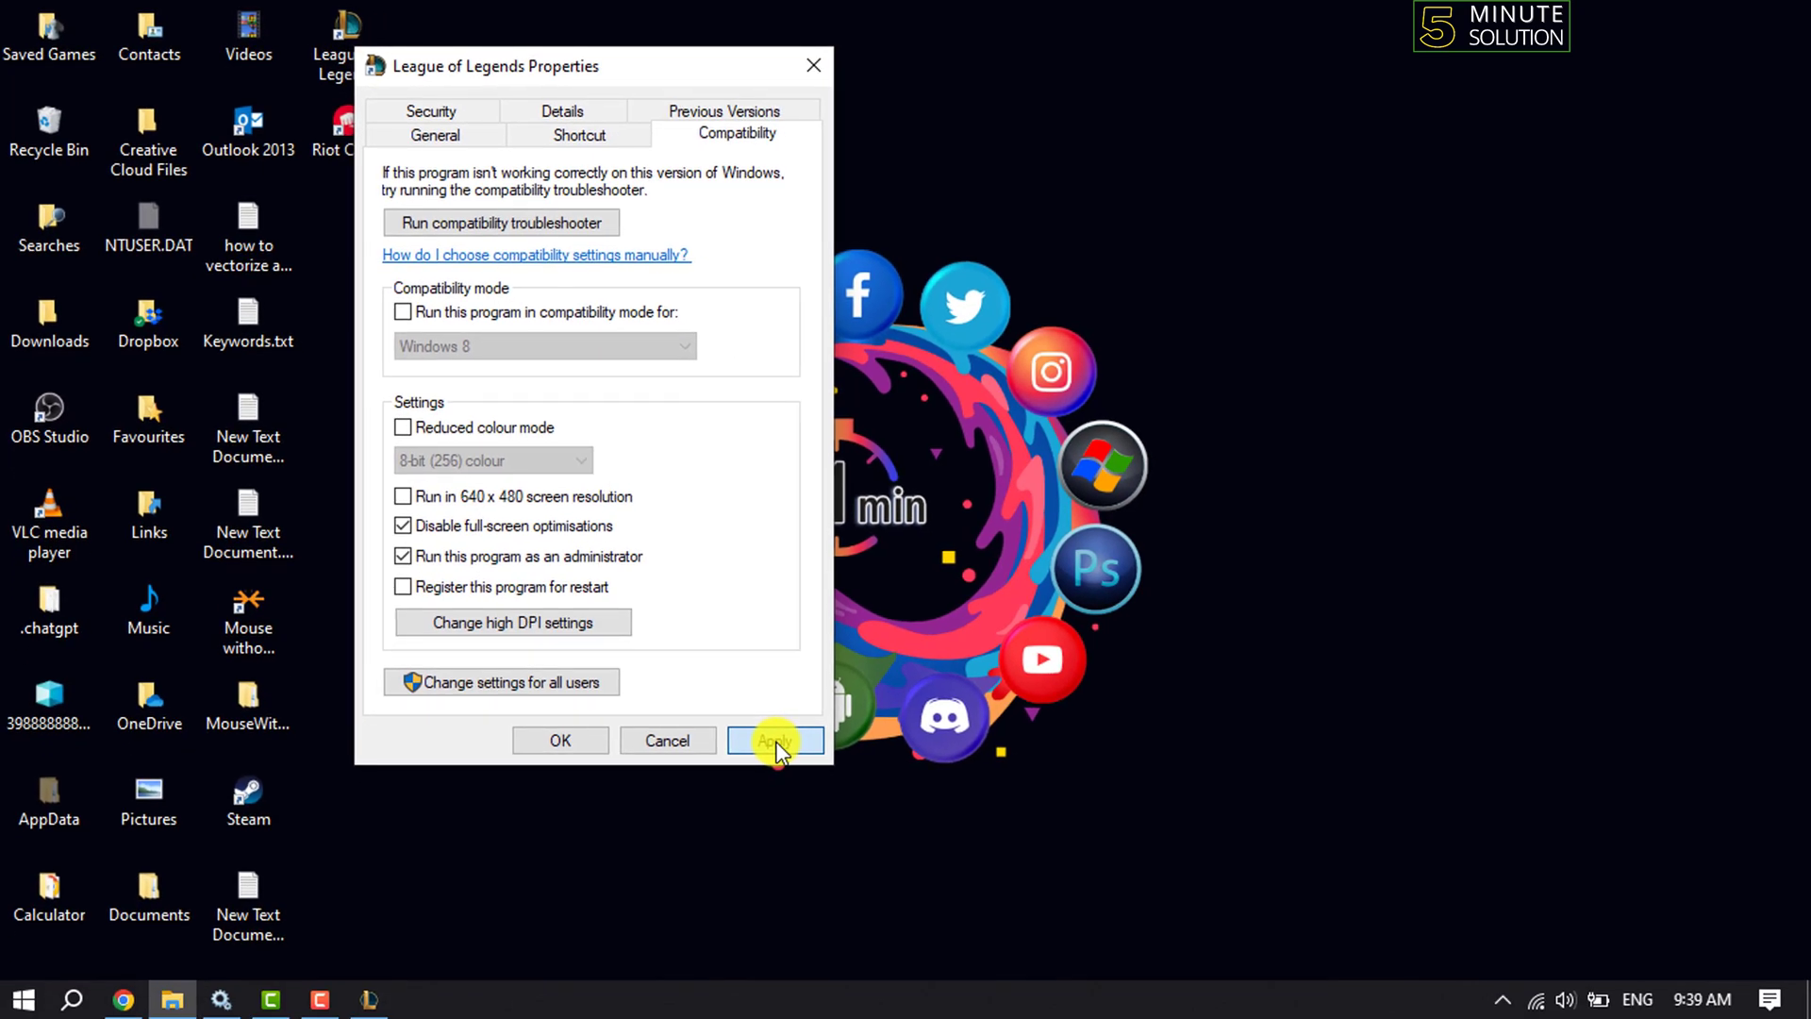
click(775, 741)
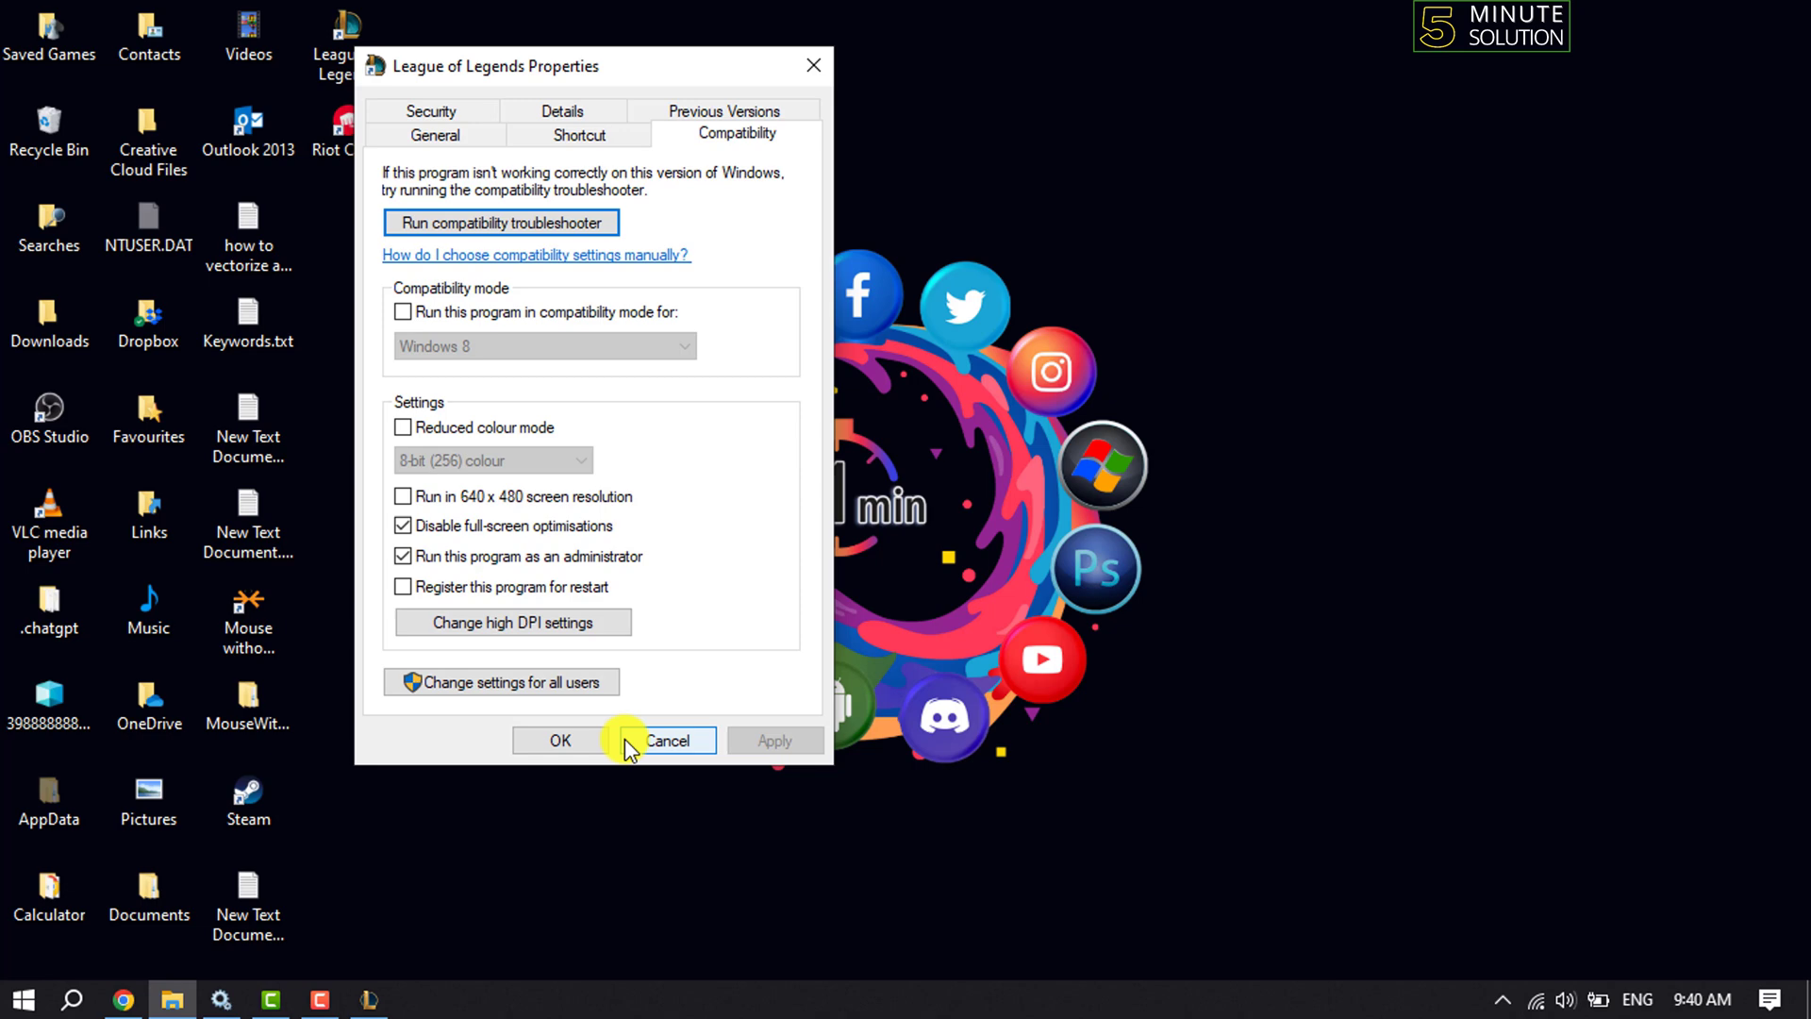
click(563, 743)
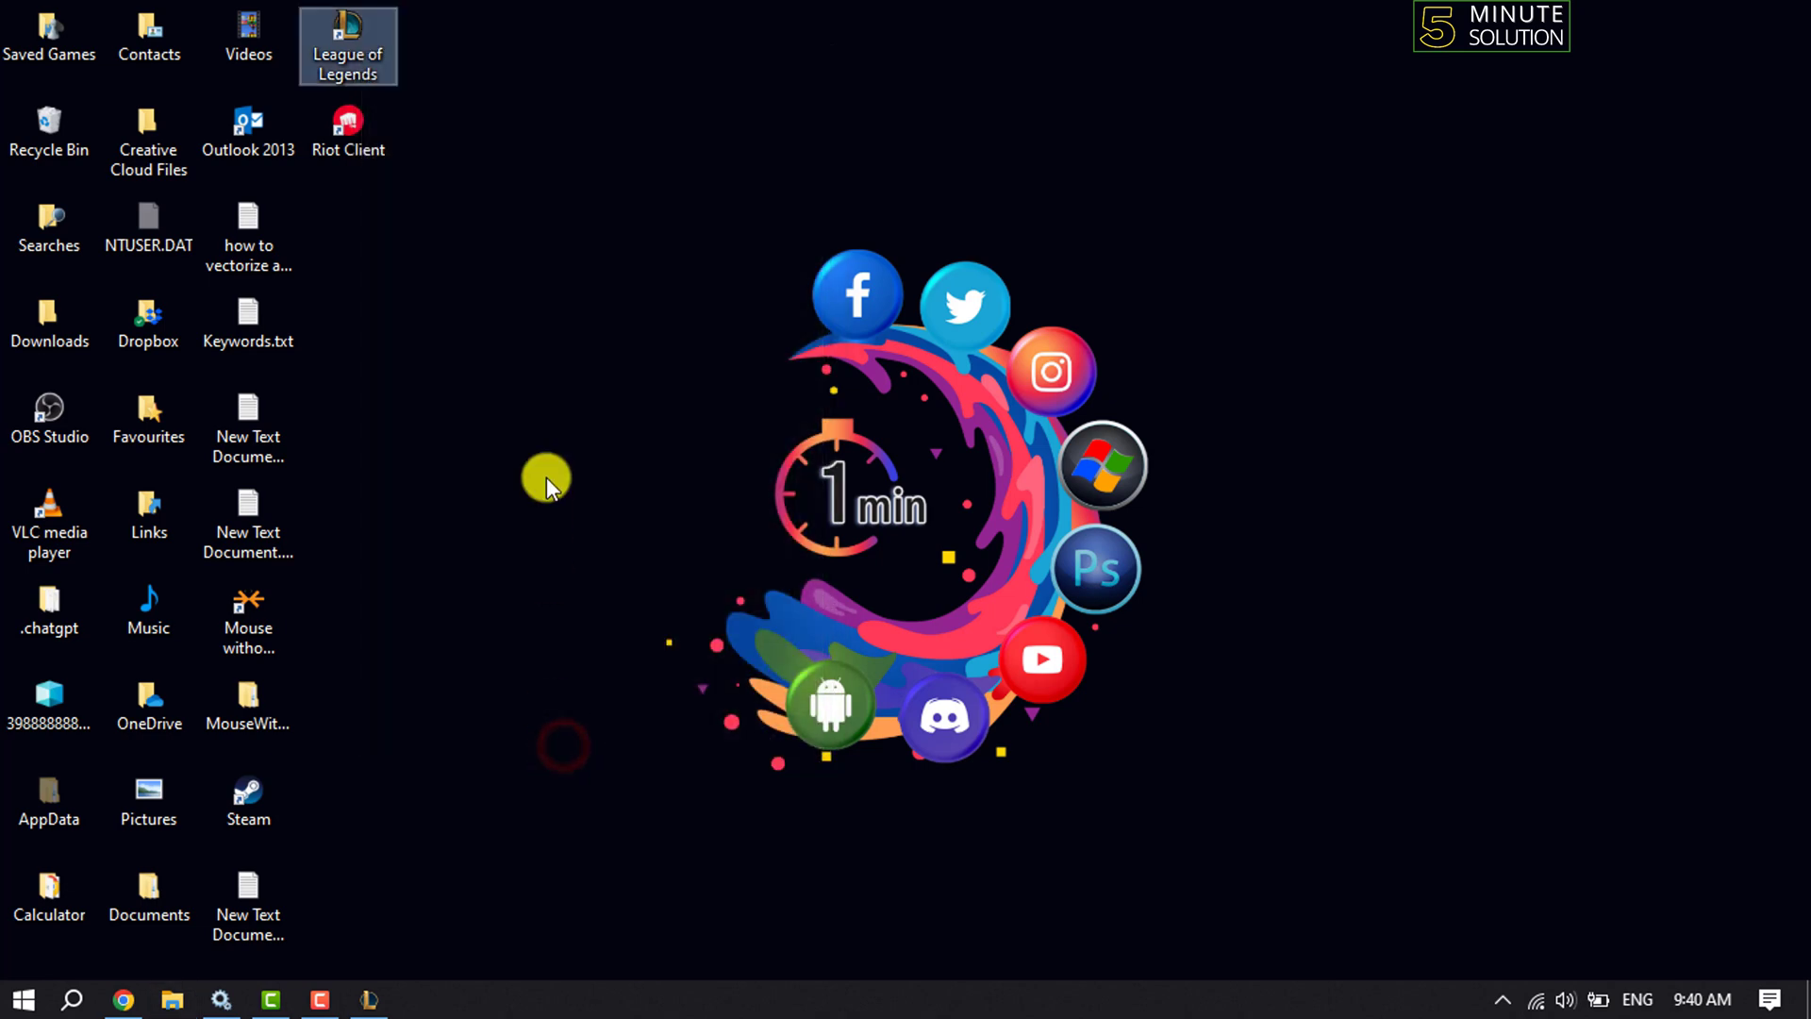
- Open the League of Legends shortcut's file location, the Riot Client folder
click(547, 476)
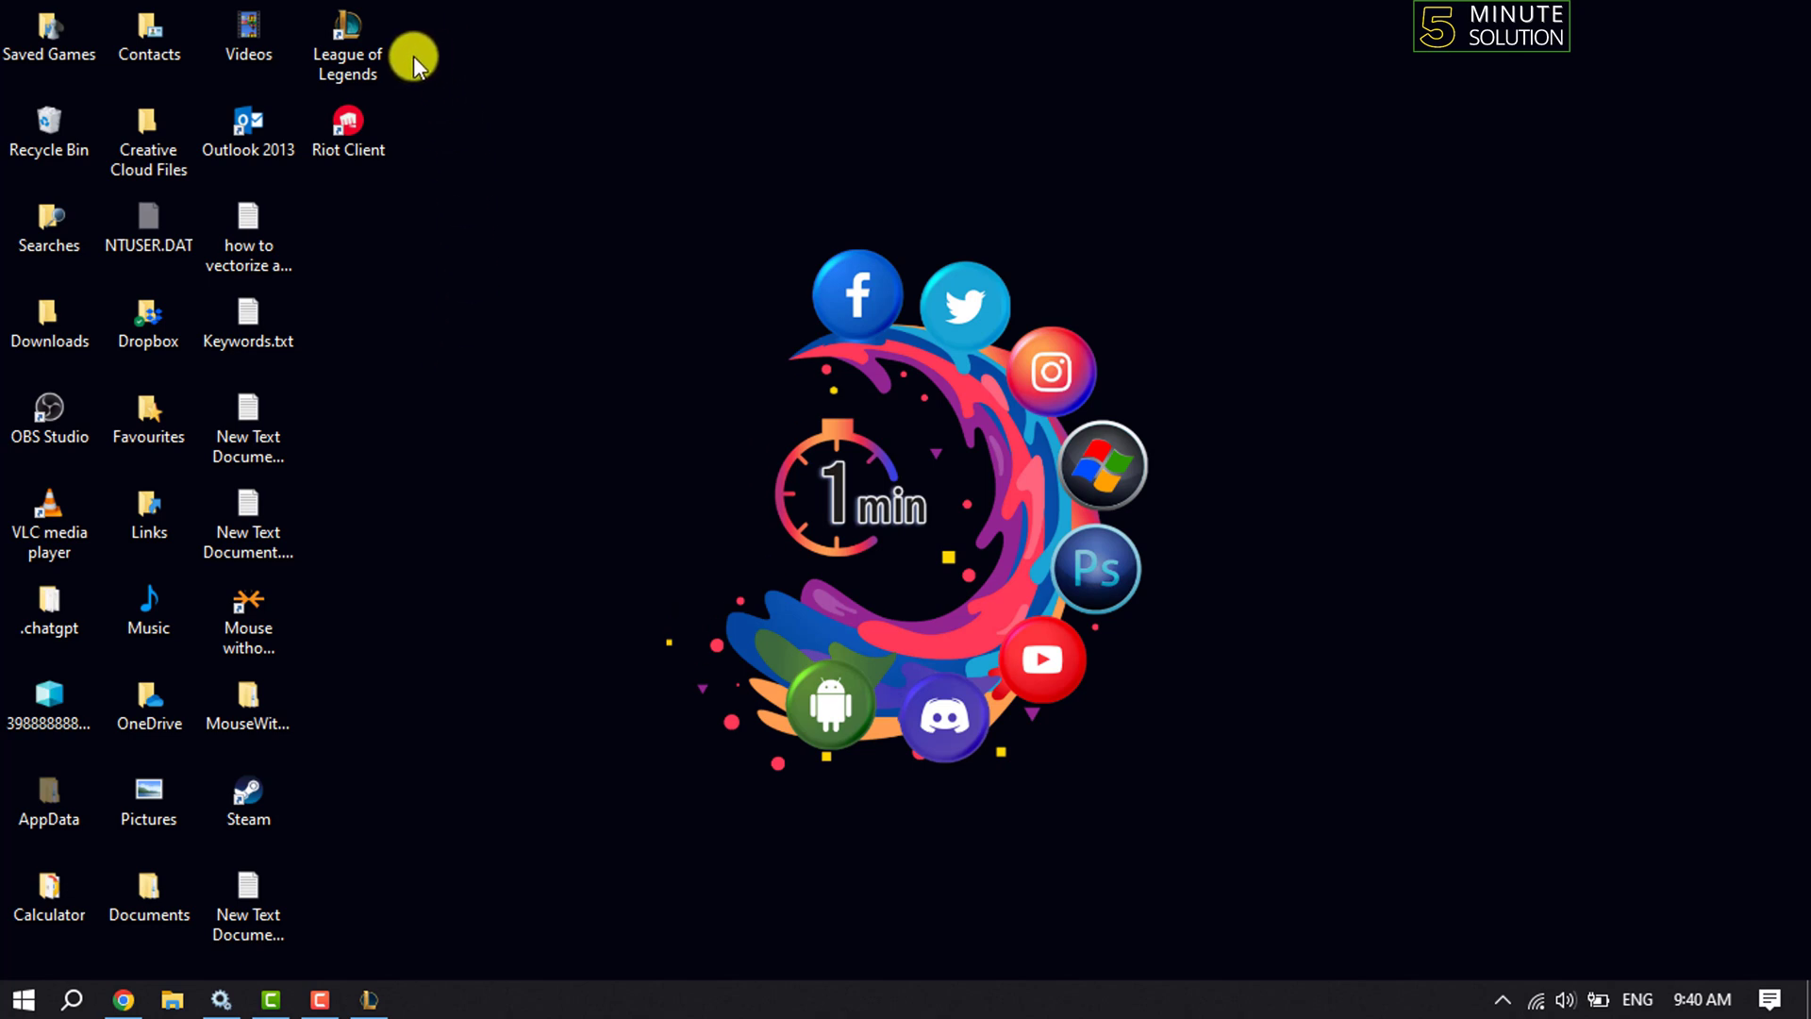
right_click(354, 54)
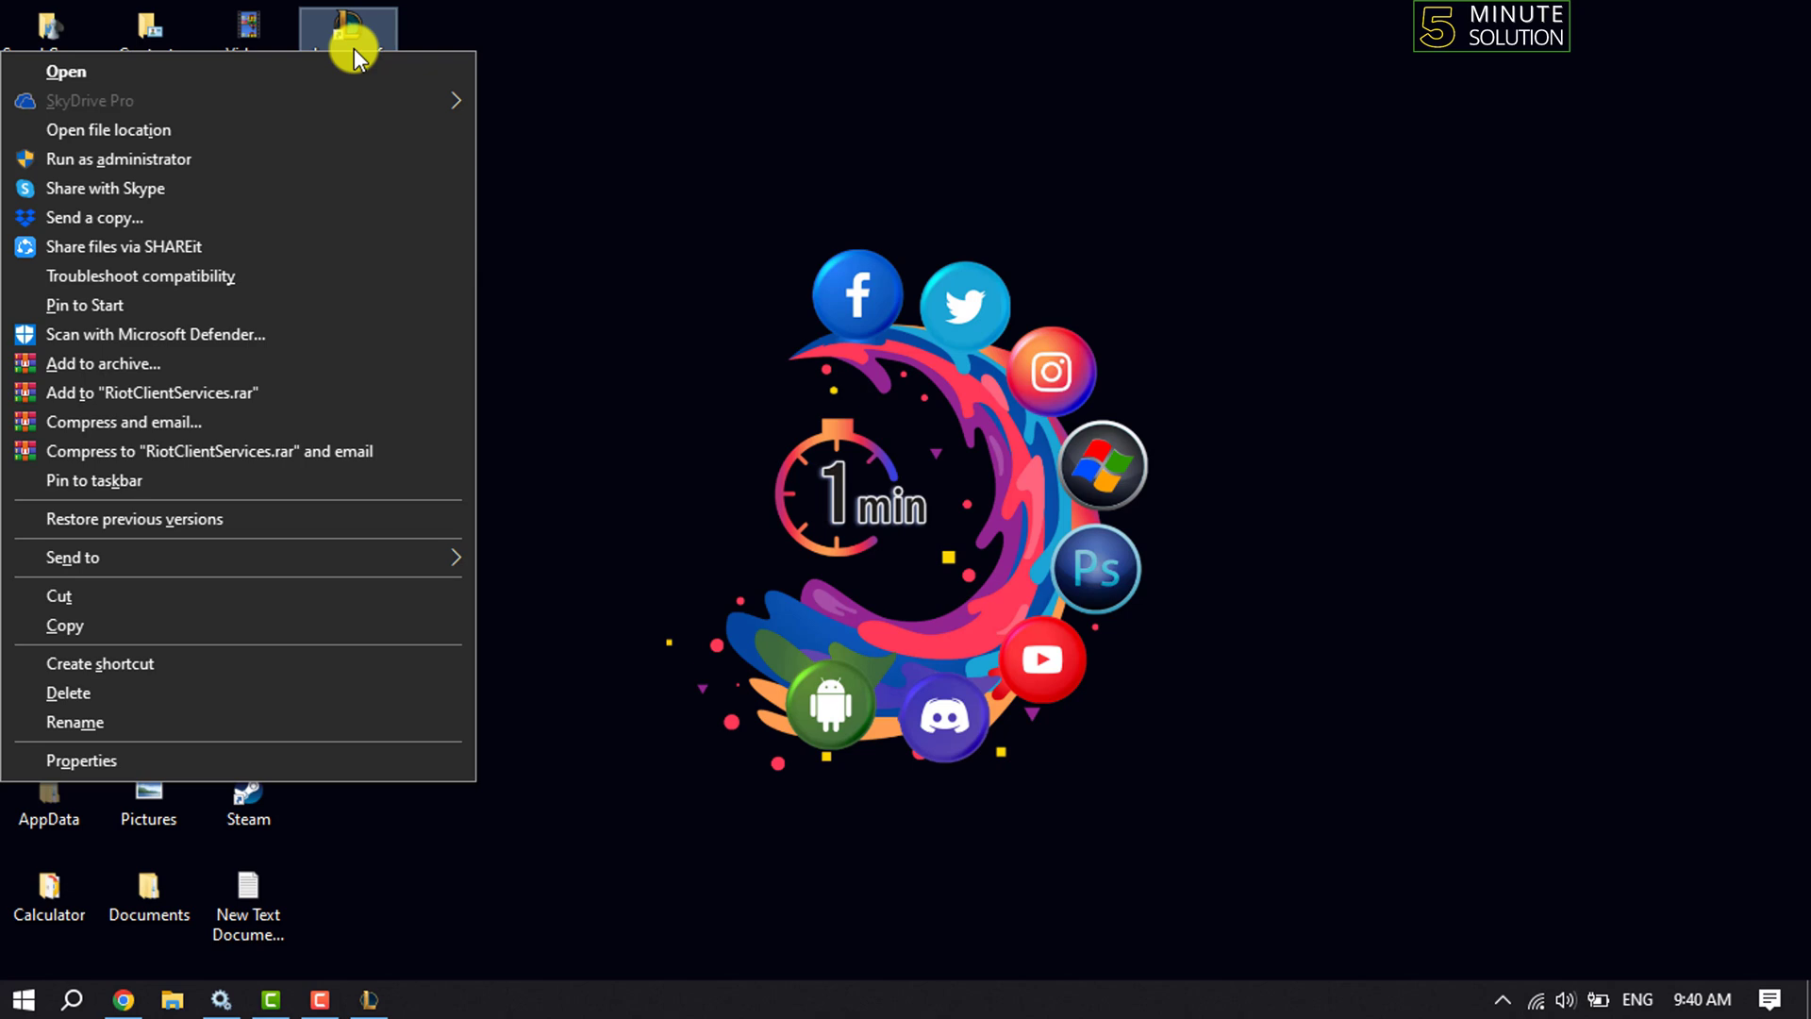
click(155, 131)
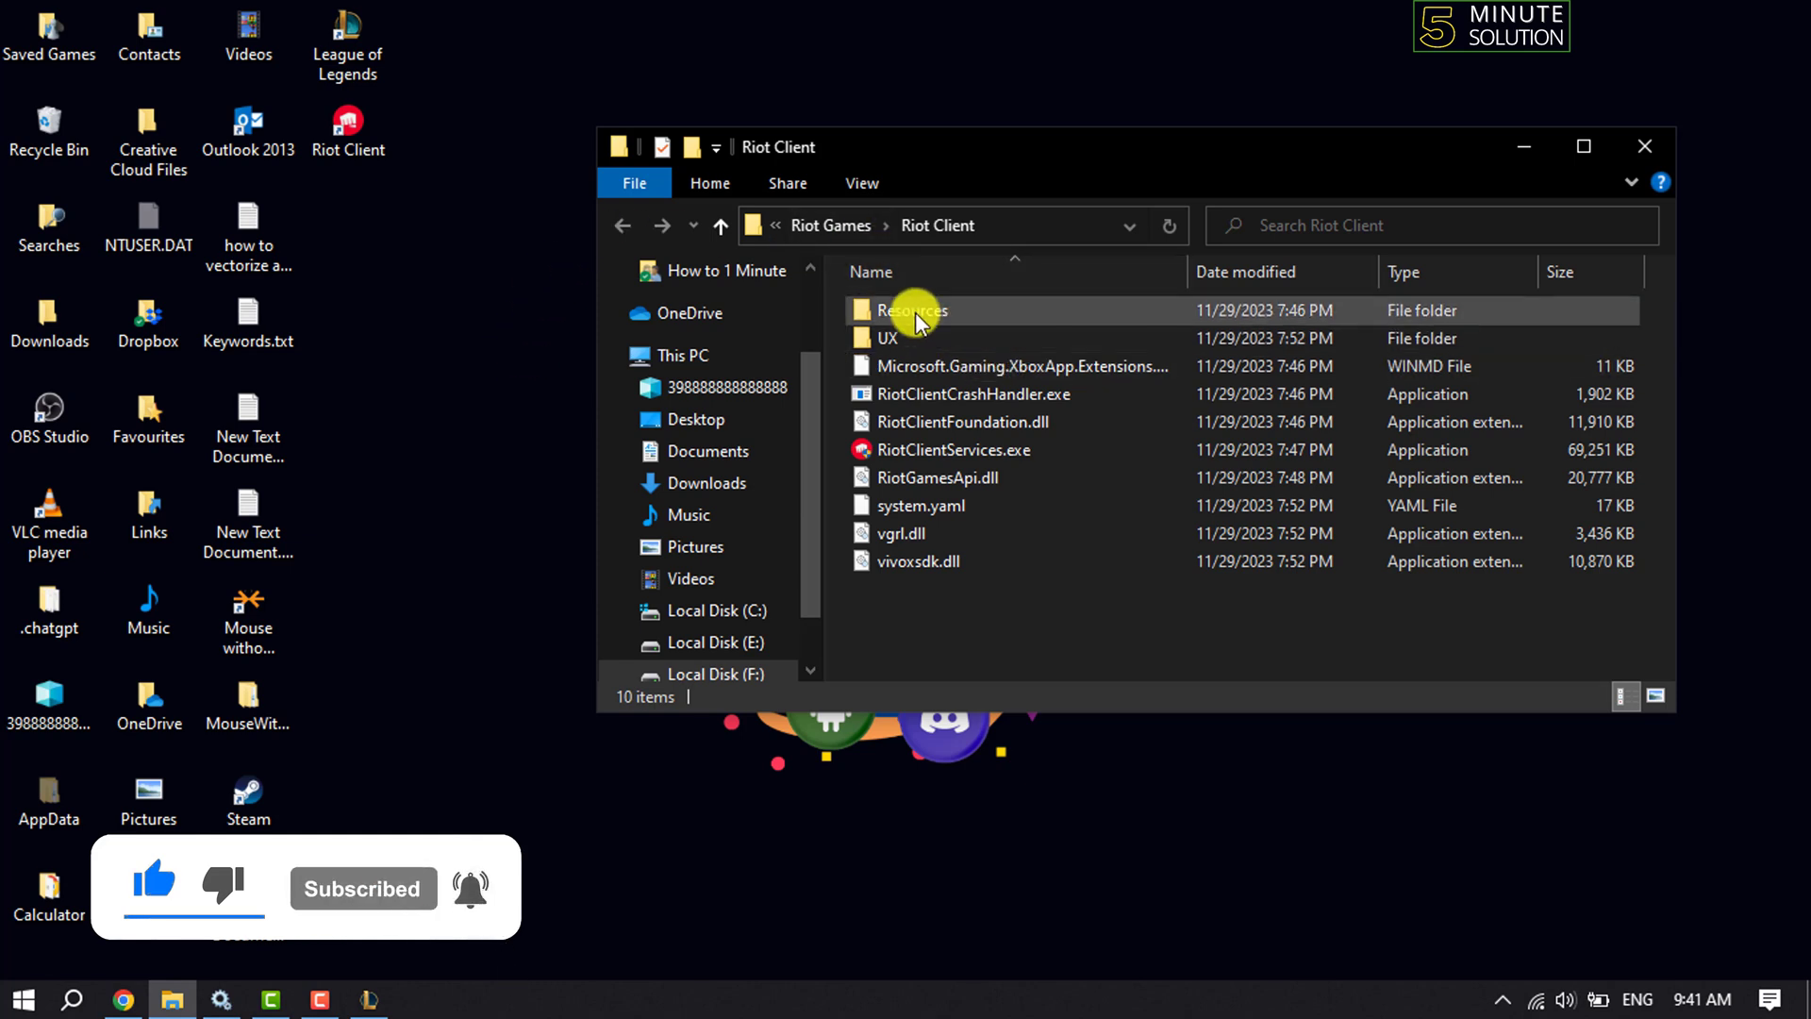
- Go up to Riot Games and open the League of Legends folder
click(840, 229)
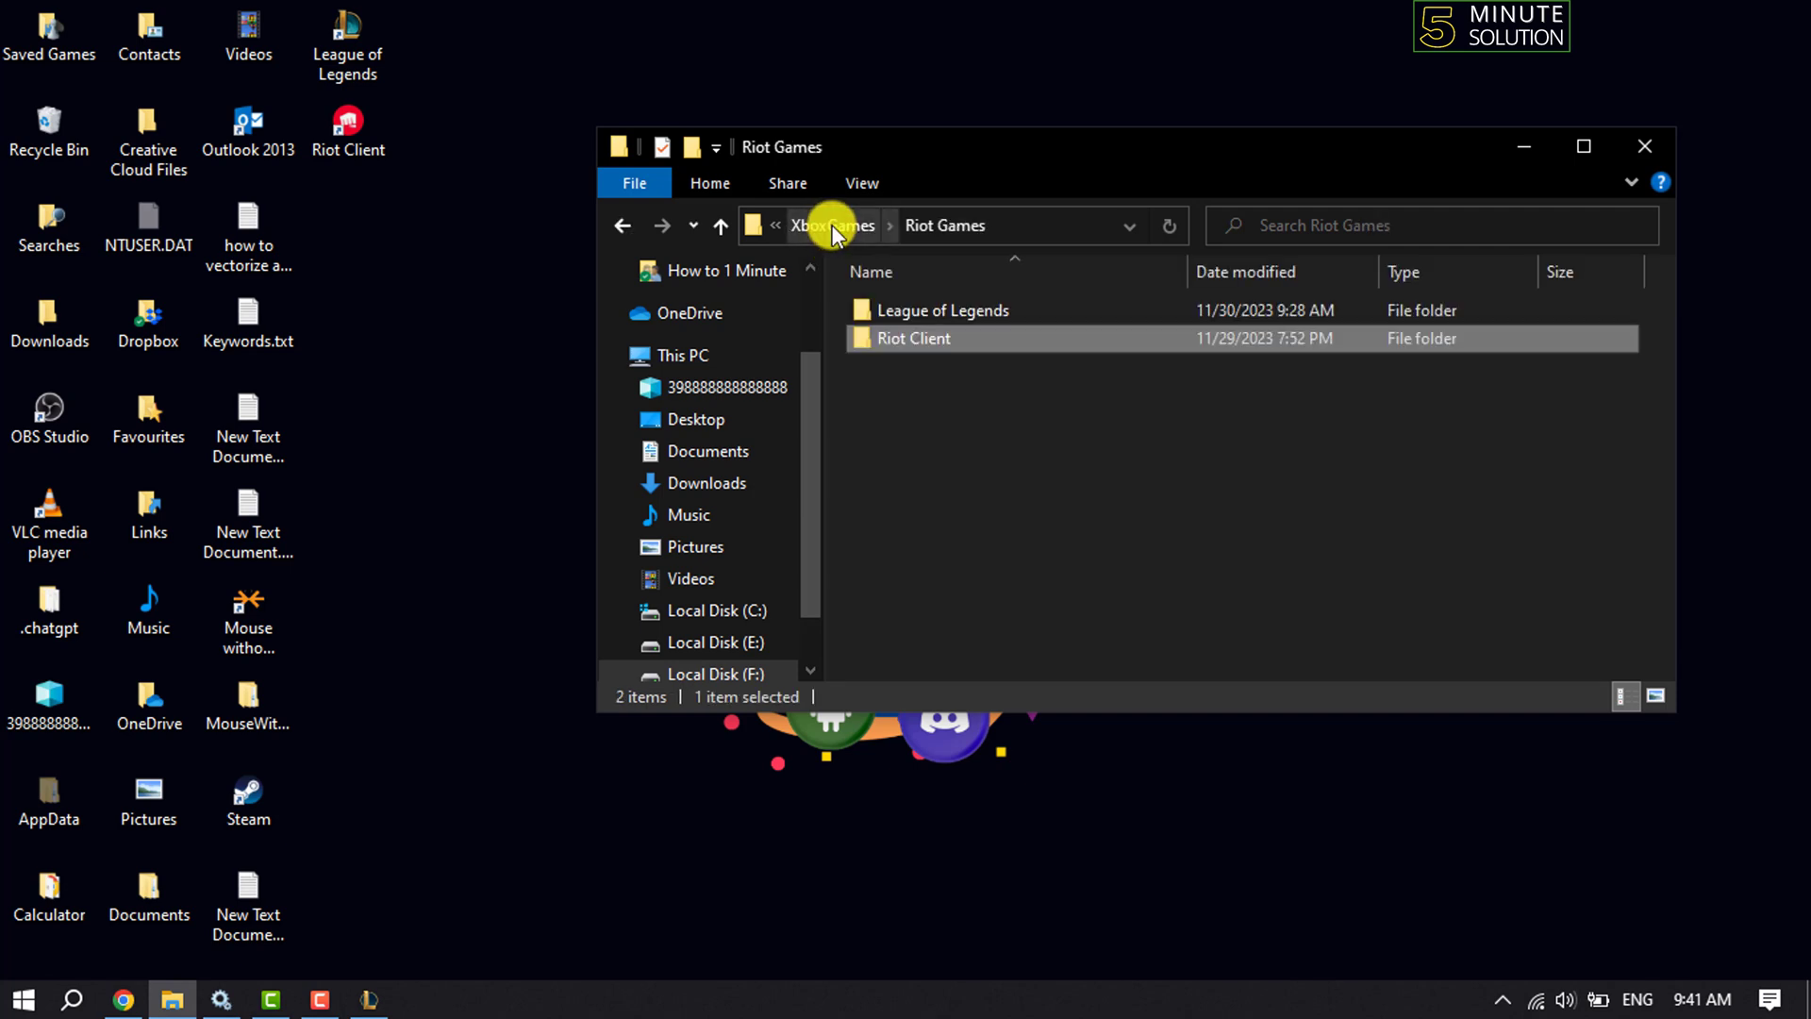
click(921, 313)
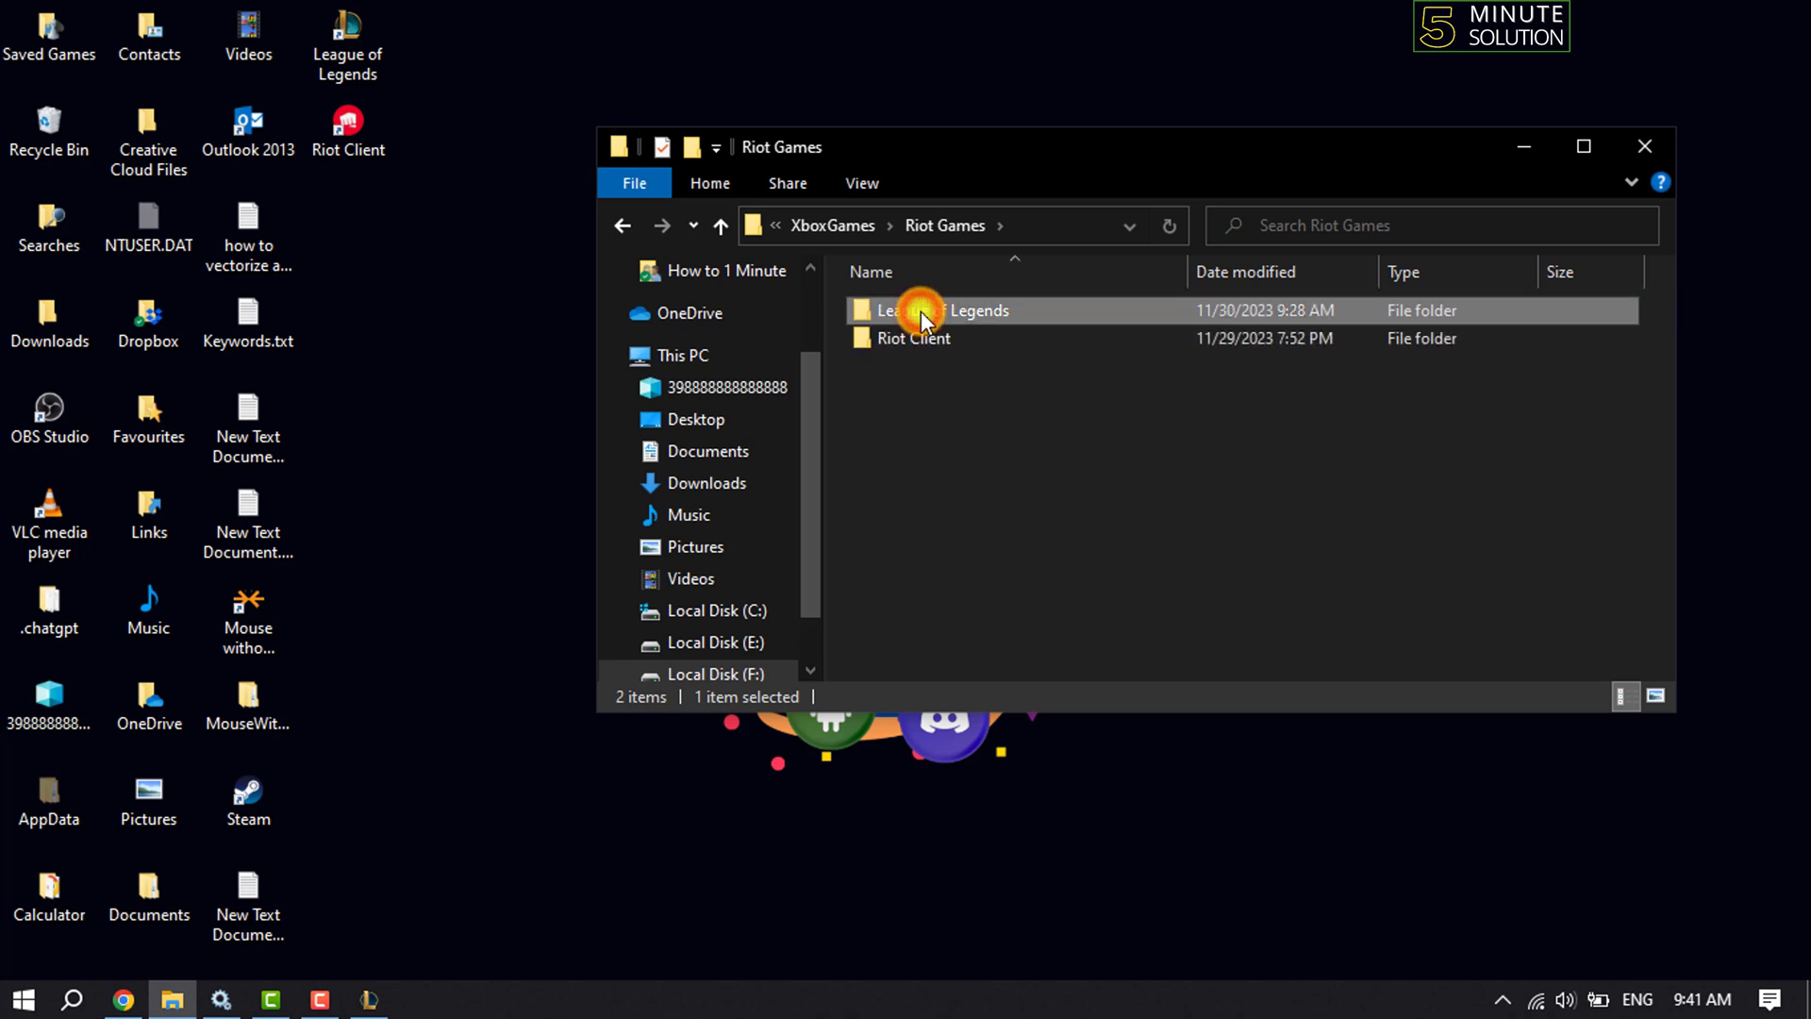
double_click(922, 311)
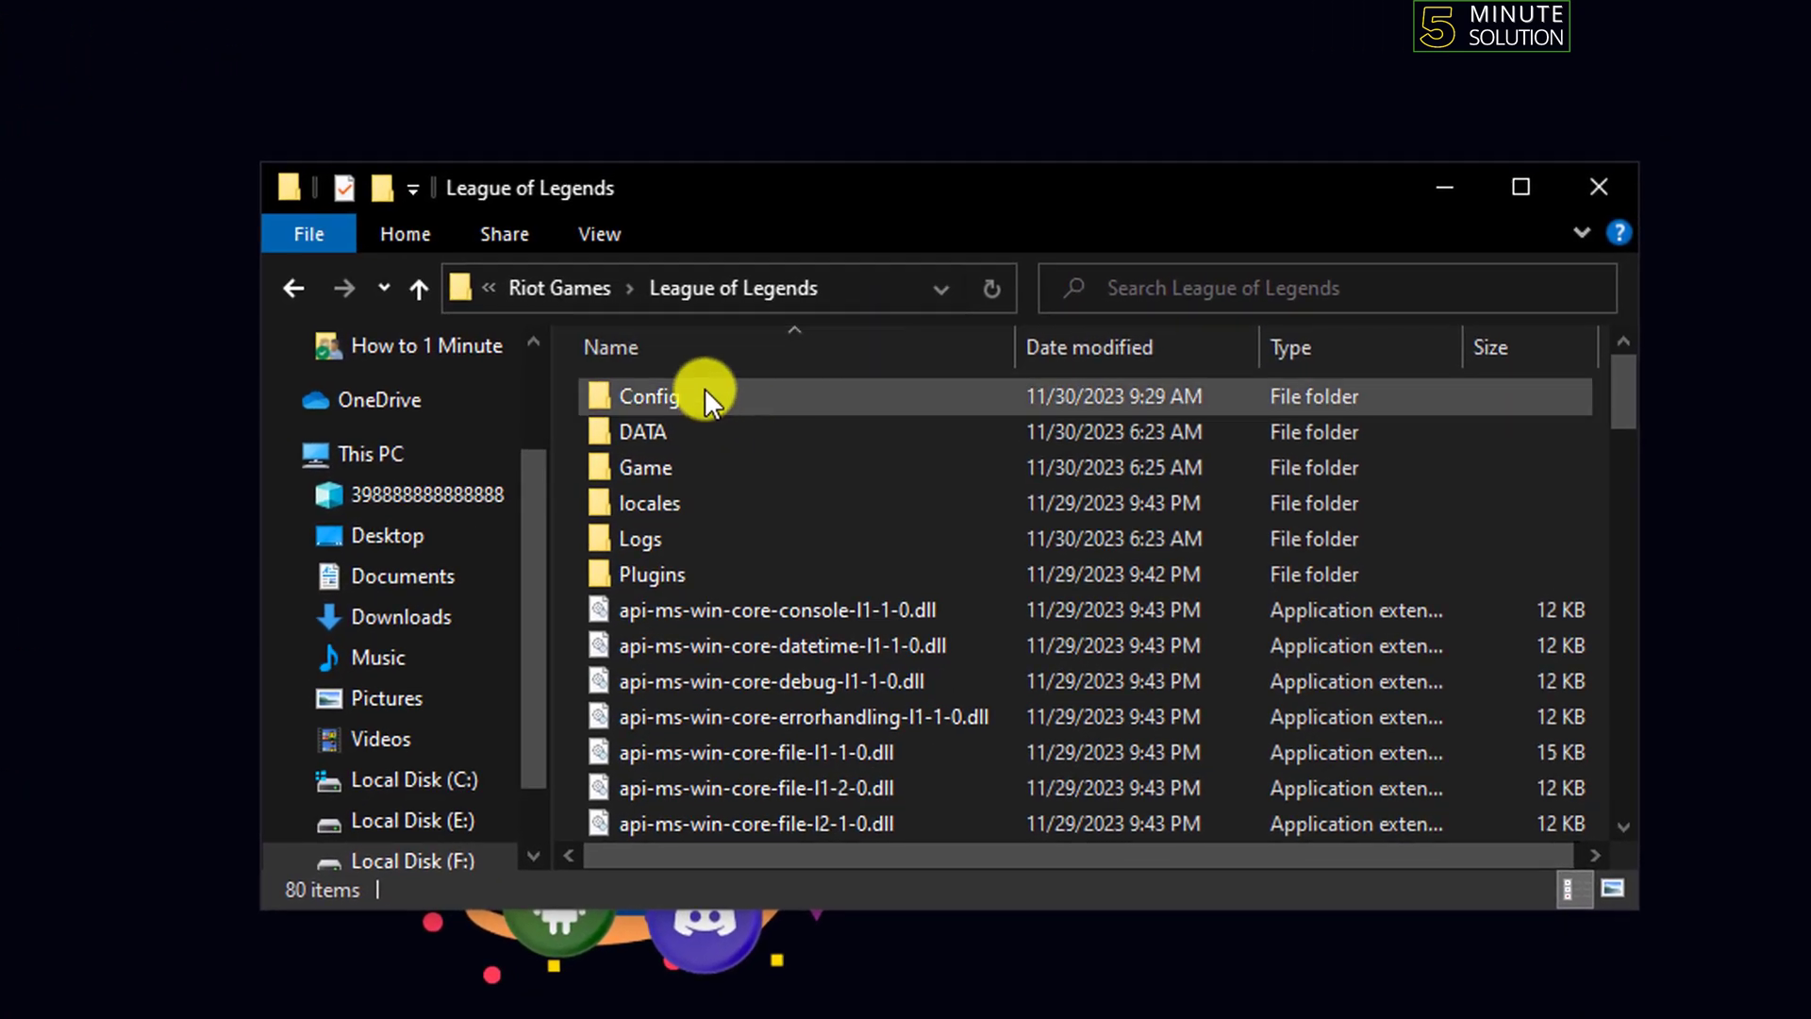
- Select the Config folder and add the Logs folder to the selection
click(695, 397)
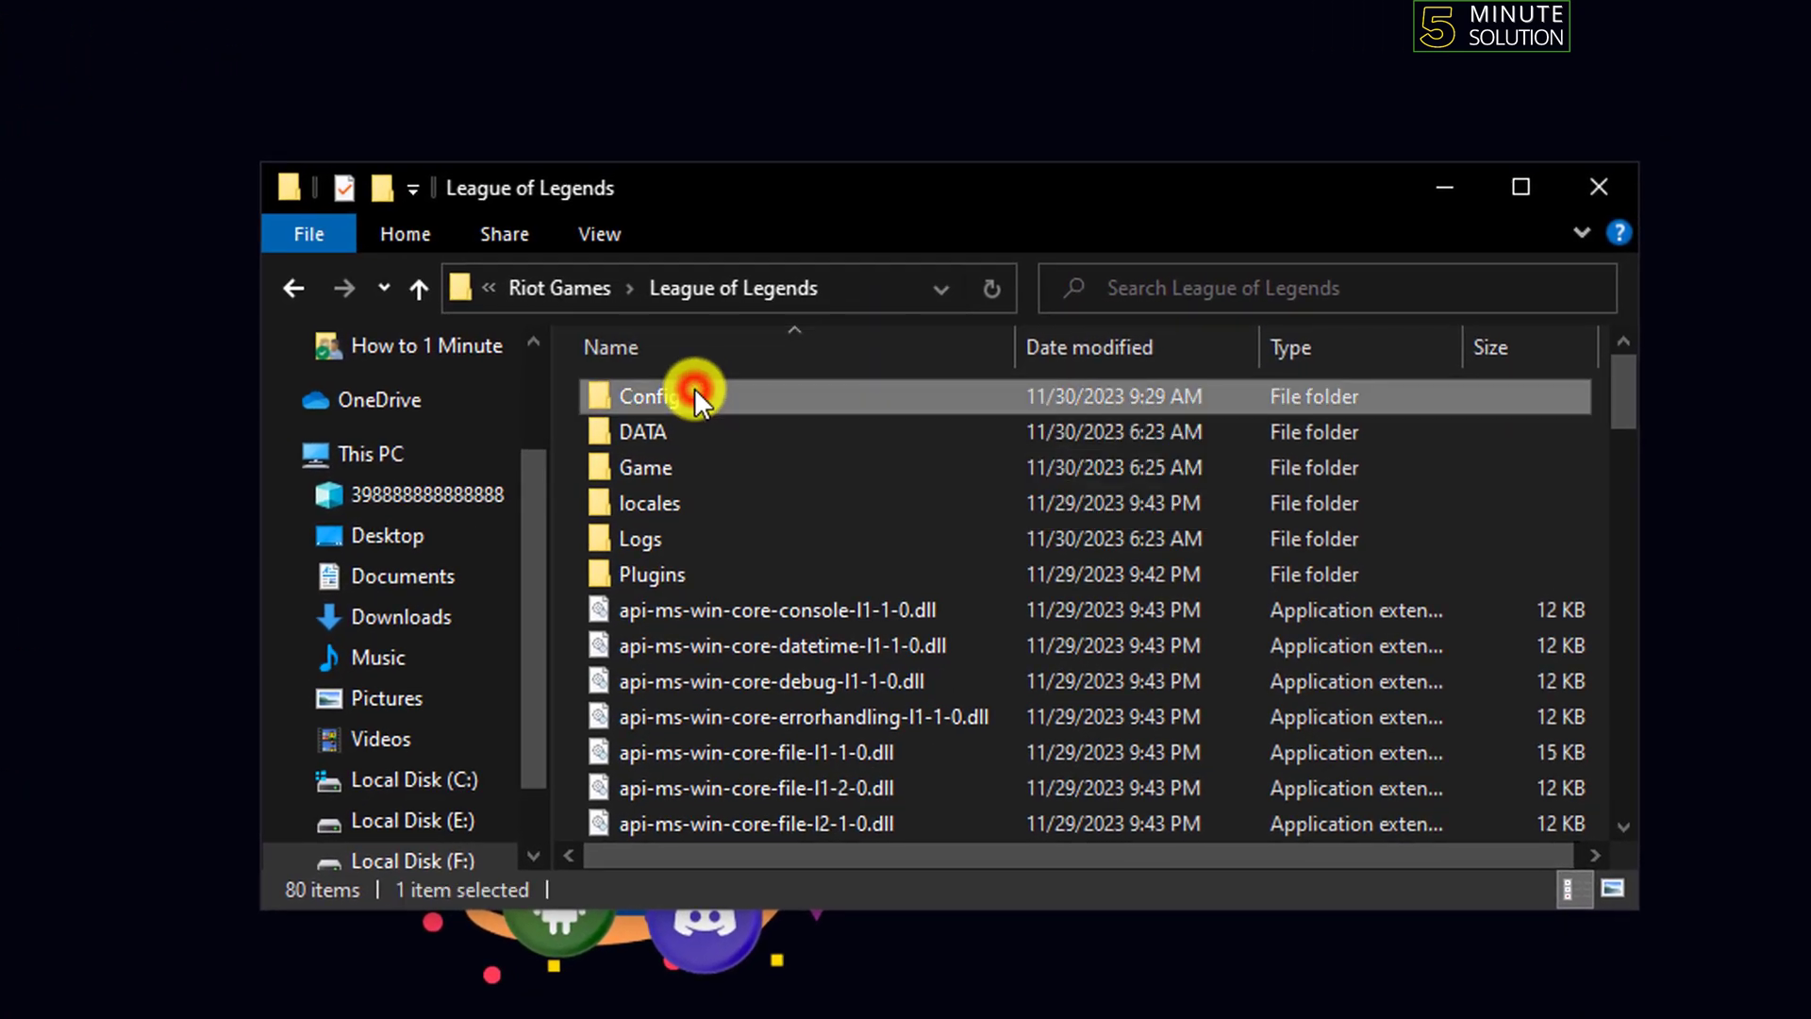
ctrl+click(674, 532)
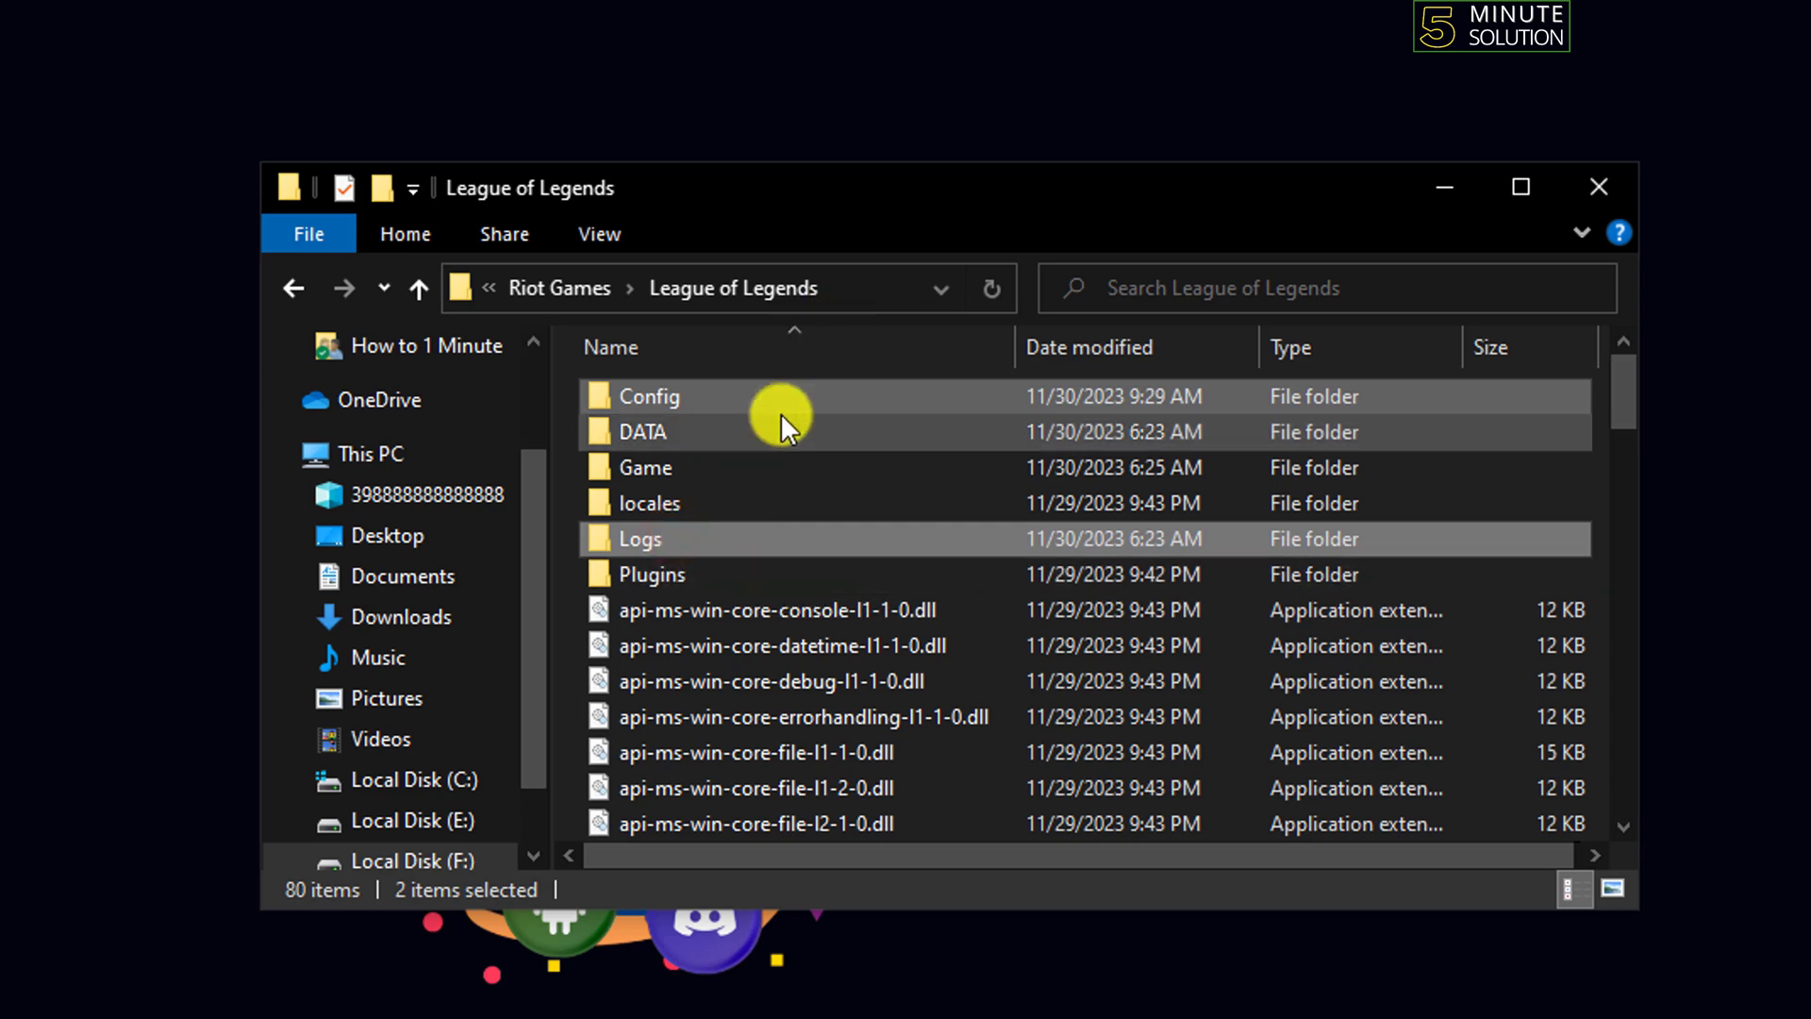